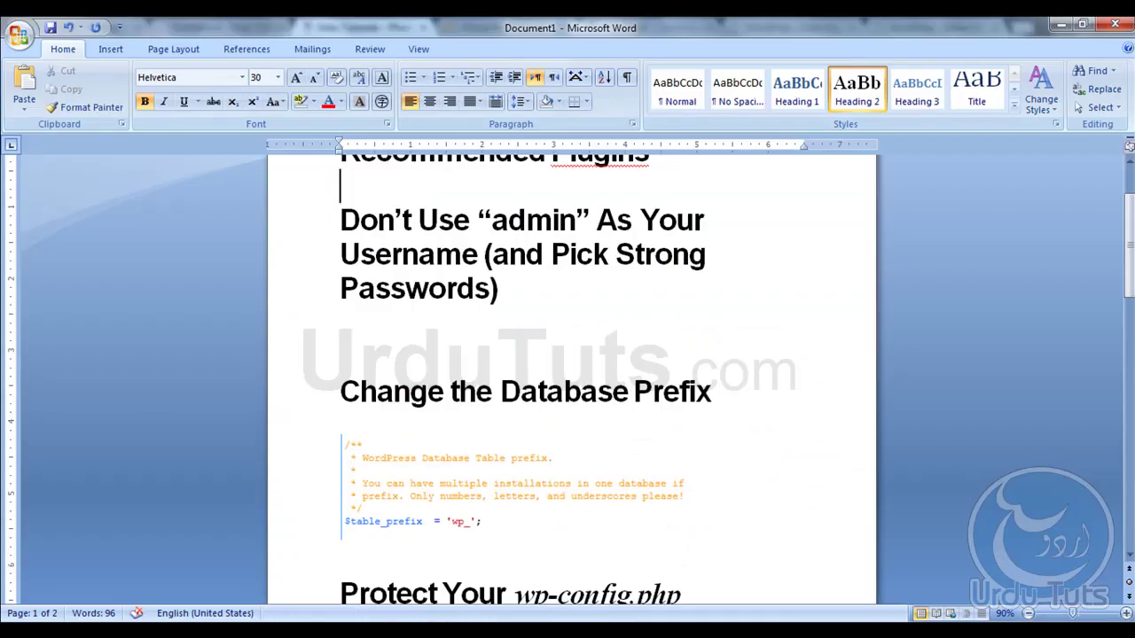
Scroll up to the Don't Use admin and Change the Database Prefix headings with the table_prefix snippet
scroll(674, 311, "up", 1)
Leave the checklist for Chrome's Limit Login Attempts plugin page (version 1.7.1)
scroll(674, 310, "up", 1)
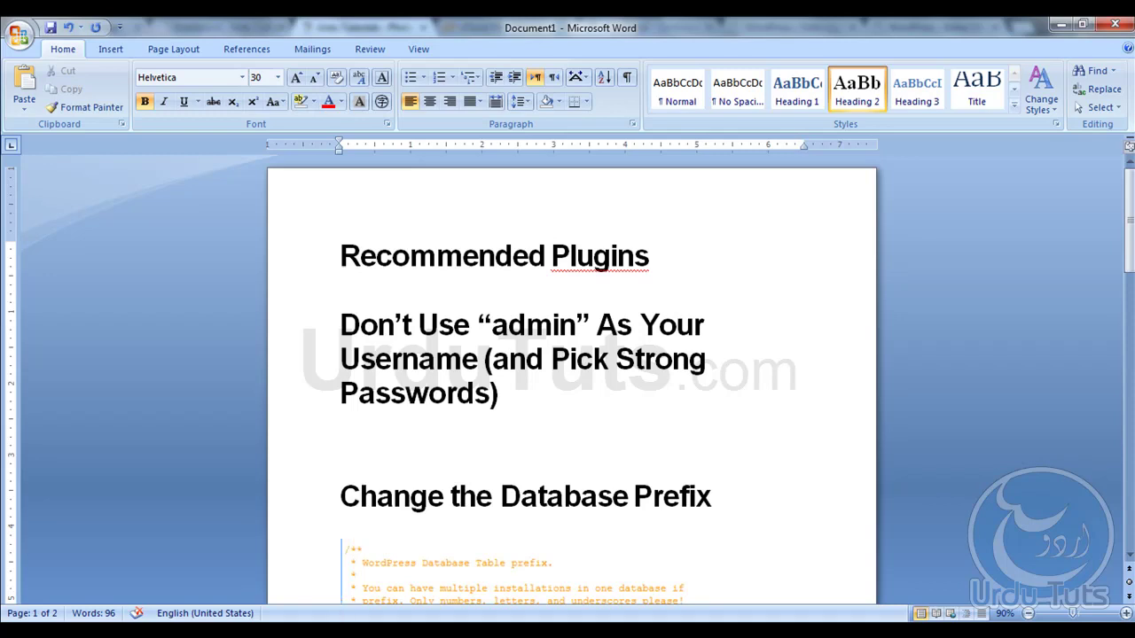
key("alt+Tab")
left_click(641, 24)
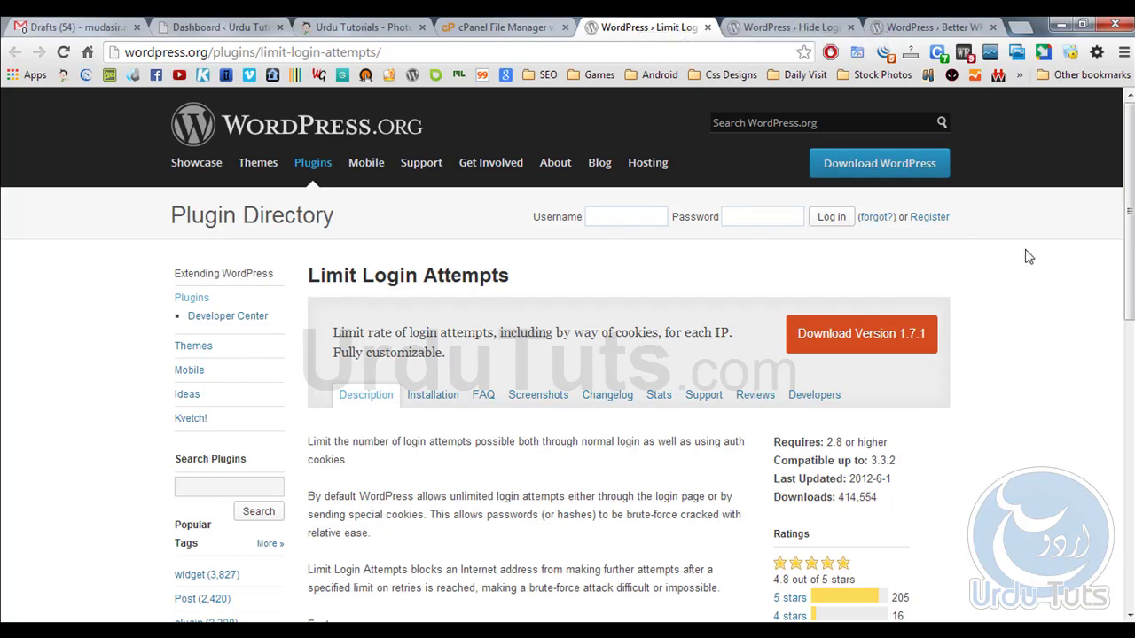
Scroll the Limit Login Attempts page, then bring up the Hide Login+ plugin page (version 3.1)
scroll(1056, 259, "down", 1)
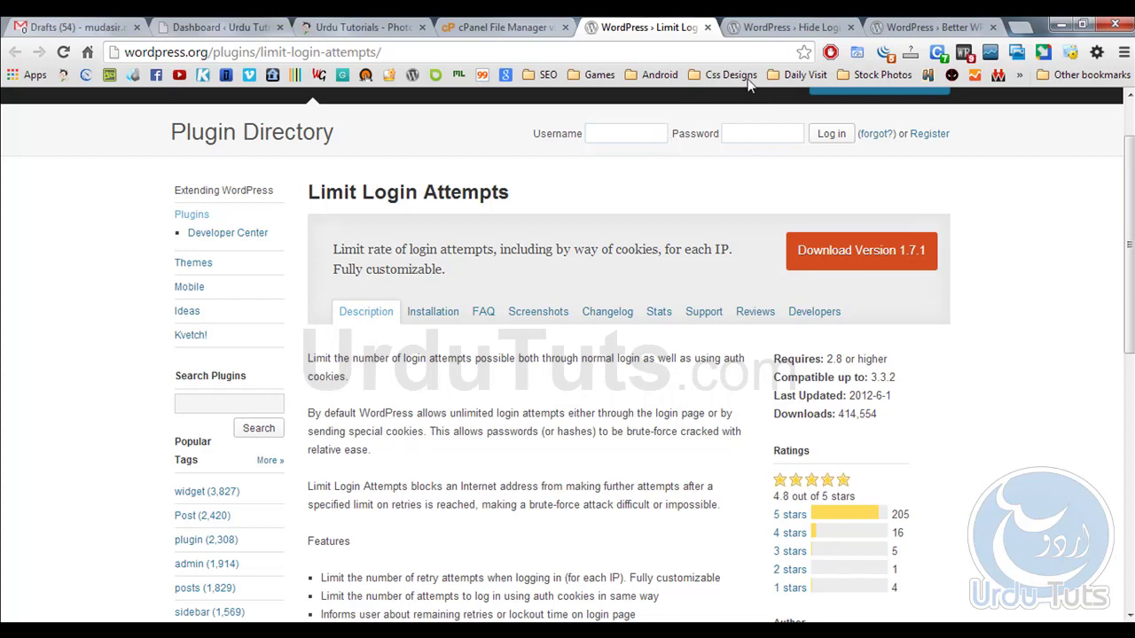
left_click(777, 28)
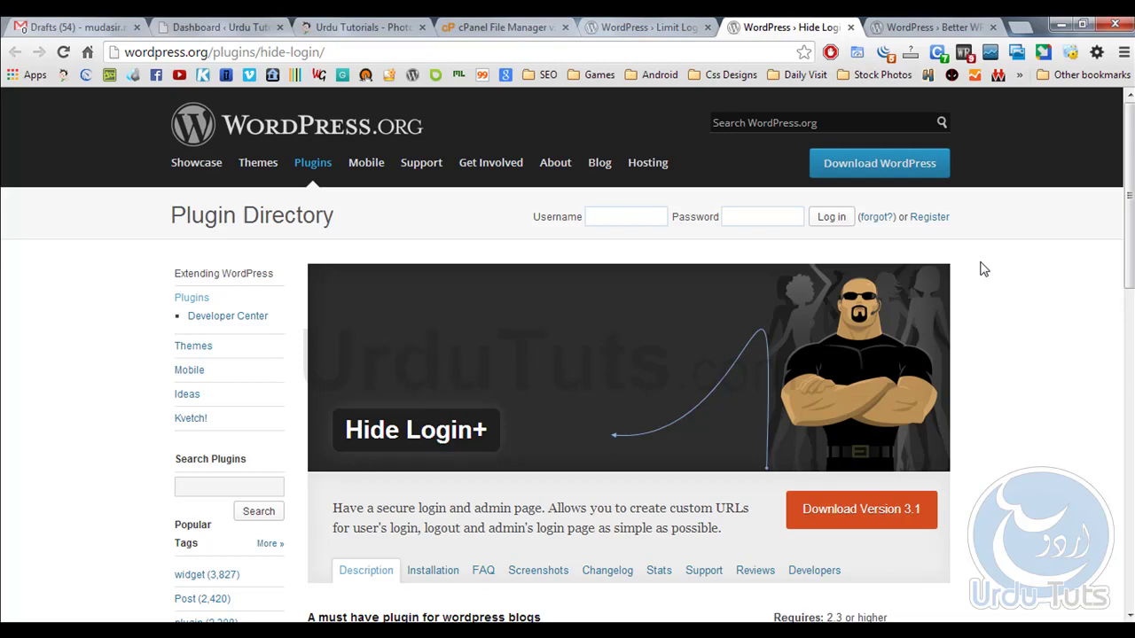
Scroll Hide Login+, then show the Better WP Security plugin page (version 3.5.6)
scroll(995, 275, "down", 3)
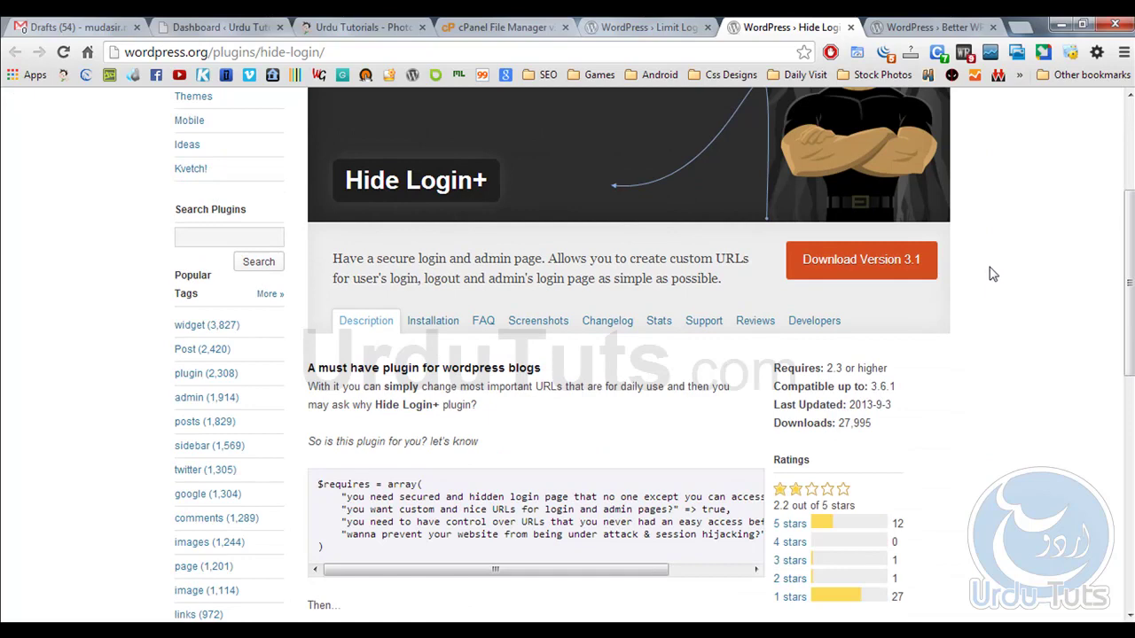
left_click(909, 27)
left_click(1051, 270)
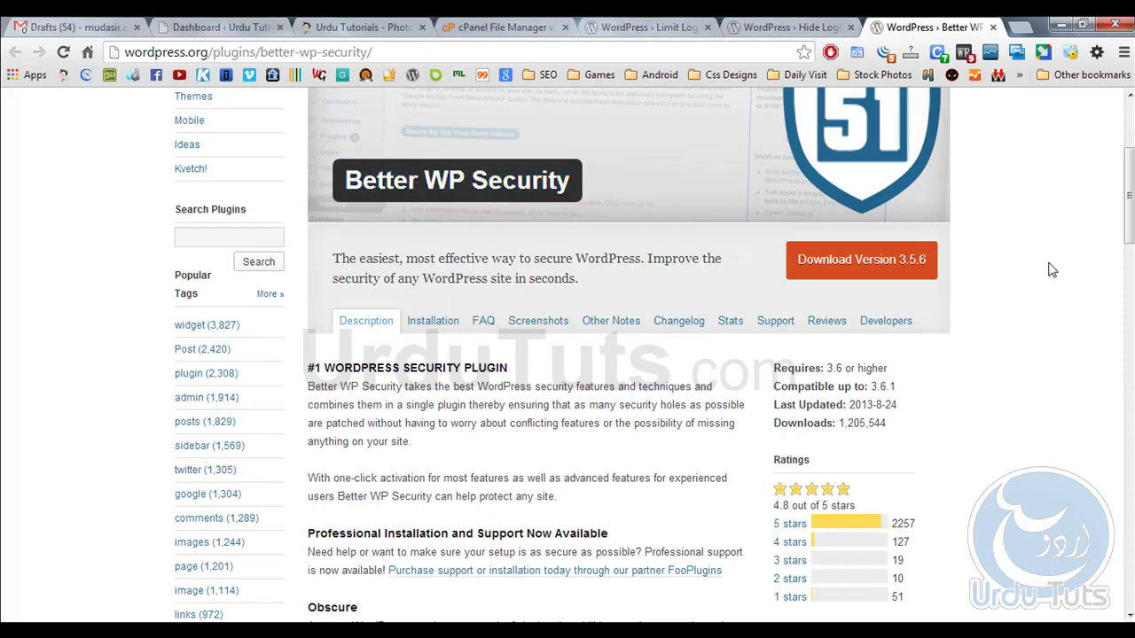
scroll(1051, 270, "up", 1)
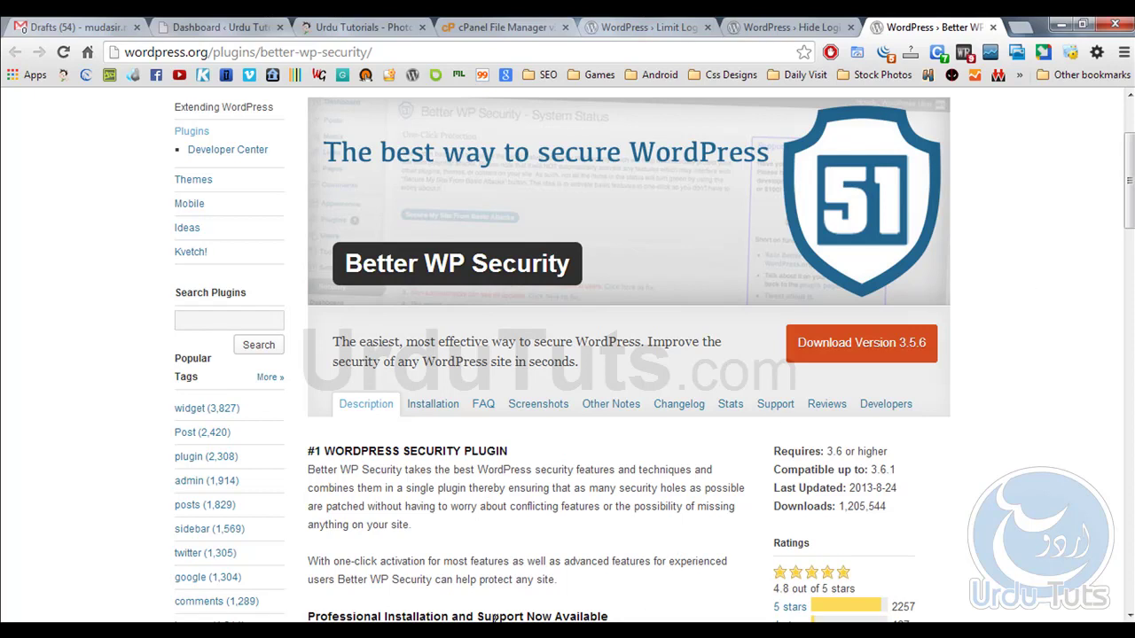
In the Word checklist, select the heading about the admin username
key("alt+Tab")
left_click_drag(340, 256, 529, 256)
left_click_drag(338, 324, 575, 406)
Load localhost in a new tab and launch phpMyAdmin from the WampServer Tools list
key("super")
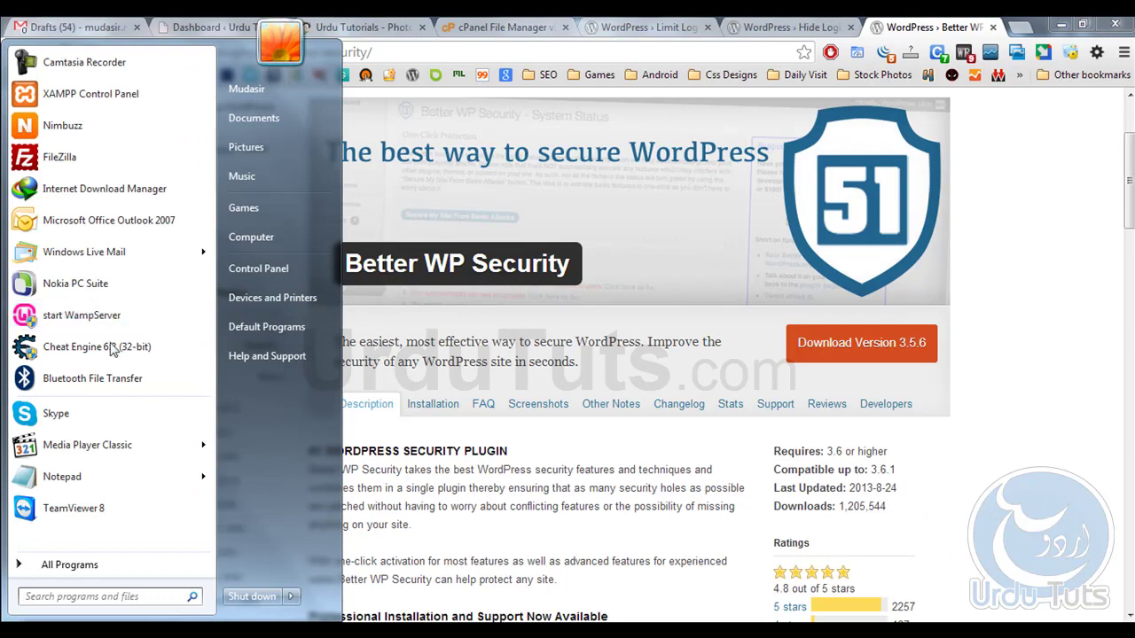
key("super")
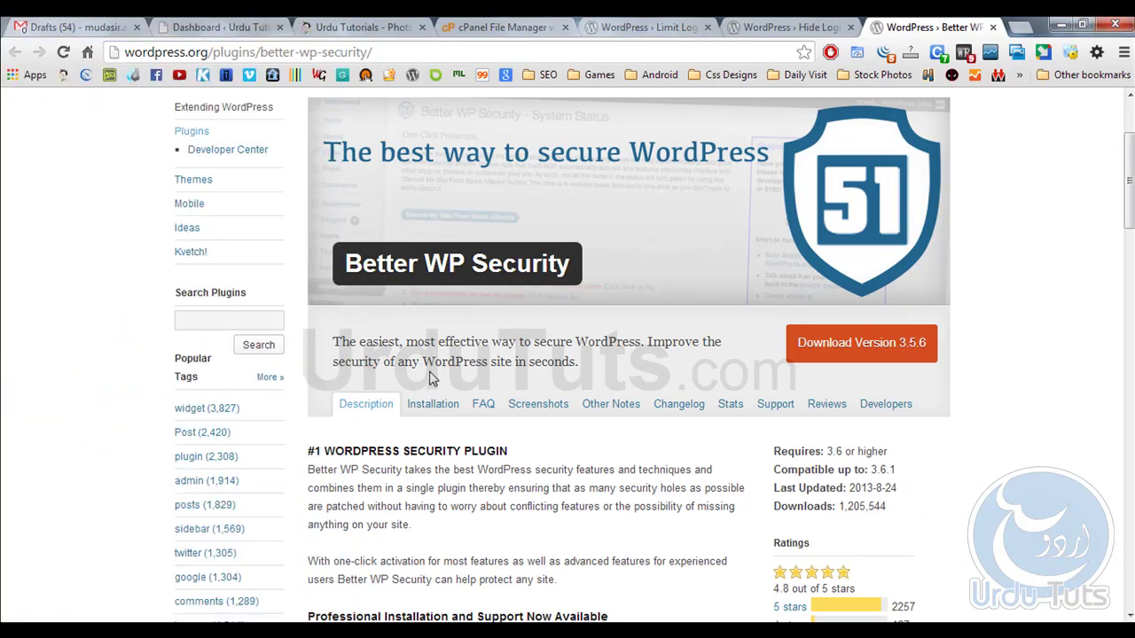
left_click(1020, 27)
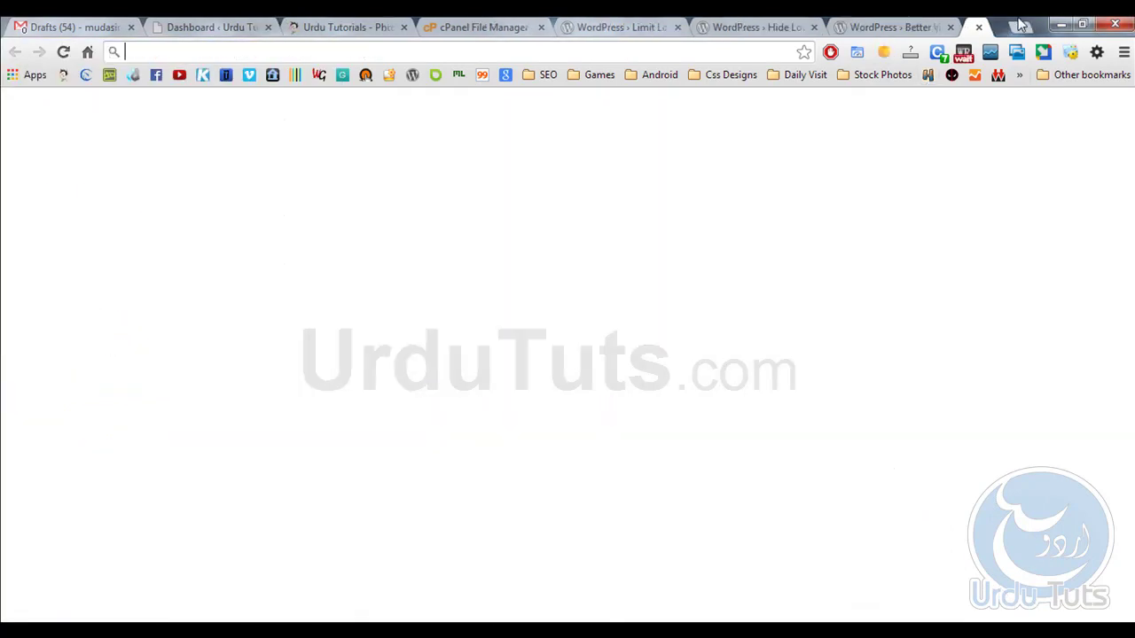
type("localhost/gamefl")
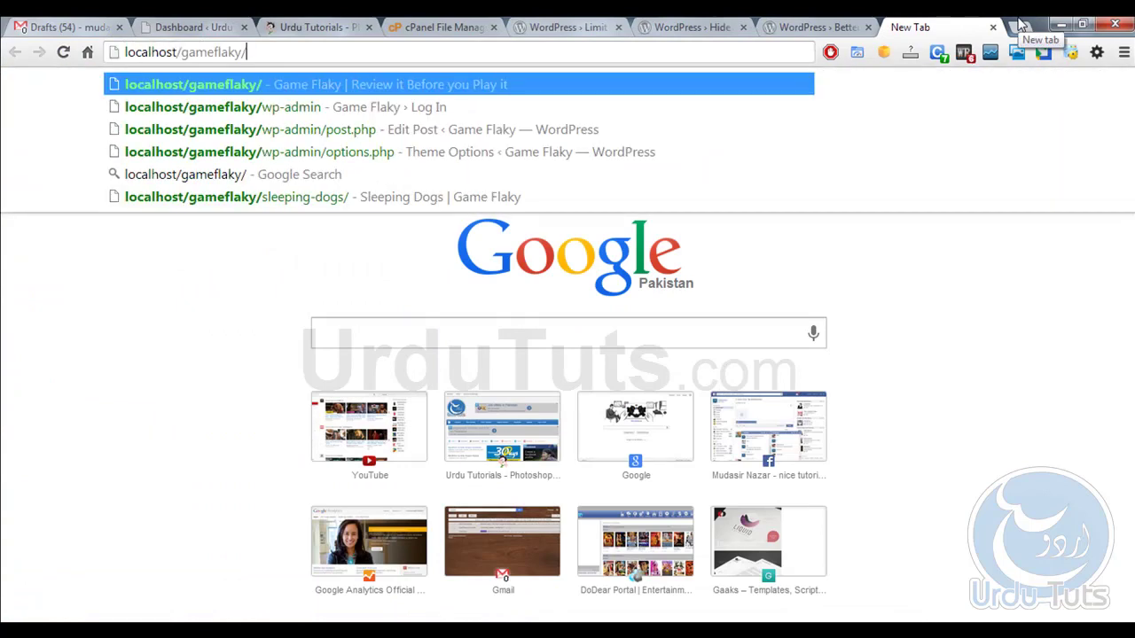
key("BackSpace")
key("BackSpace")
key("BackSpace")
key("BackSpace")
key("BackSpace")
key("BackSpace")
key("BackSpace")
key("Return")
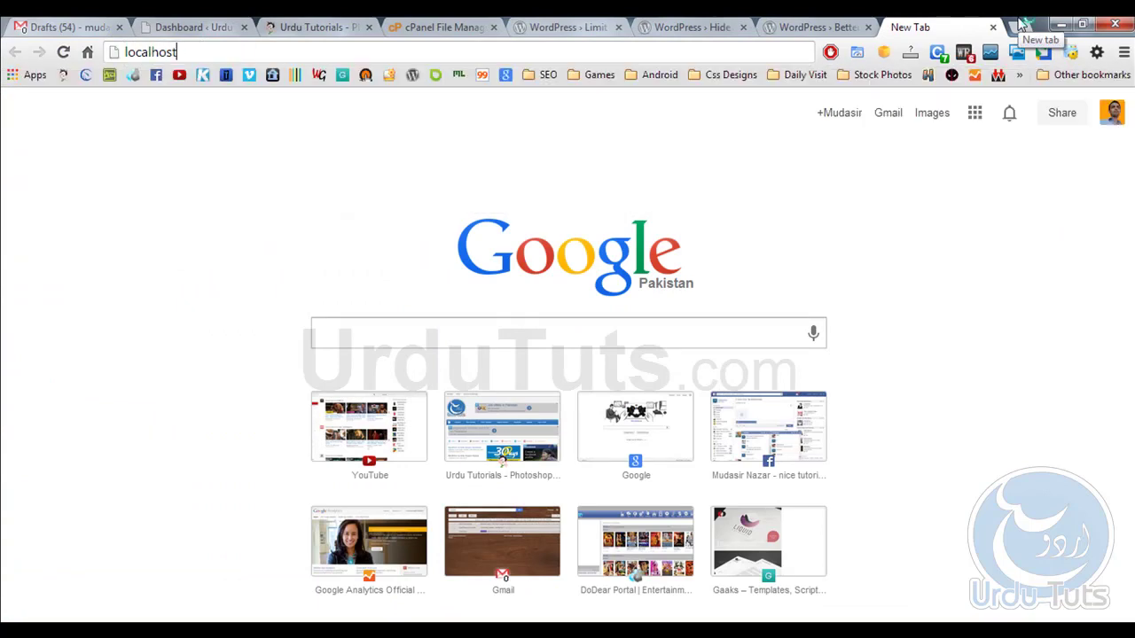
scroll(137, 357, "down", 5)
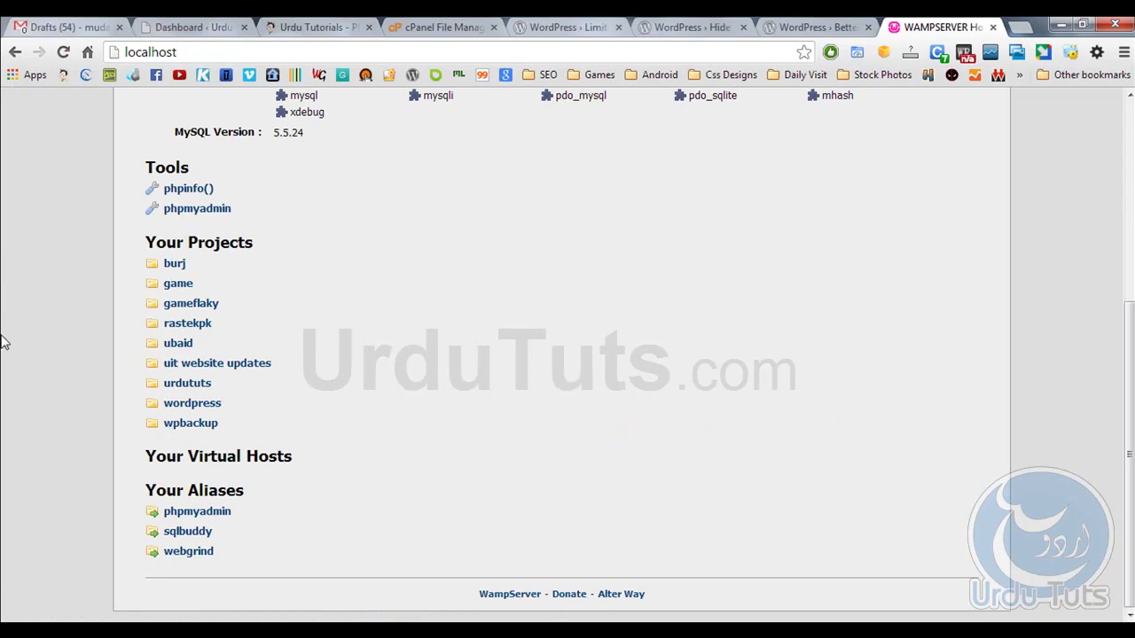
left_click(208, 211)
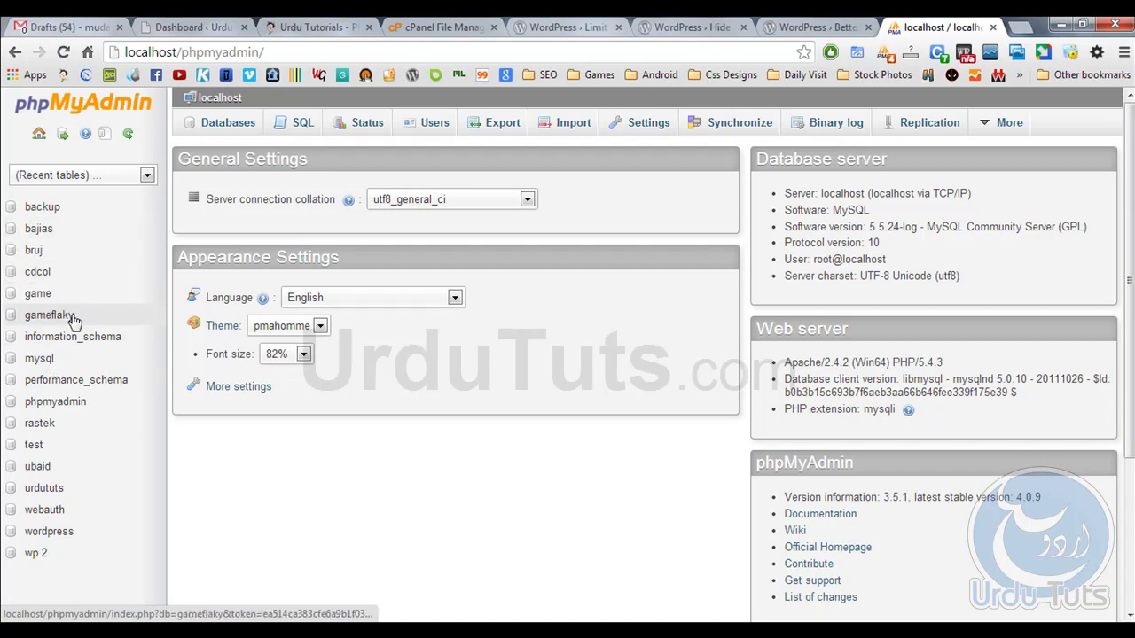
Browse the gameflaky database's wp_users table and edit the administrator row (ID 2)
left_click(38, 300)
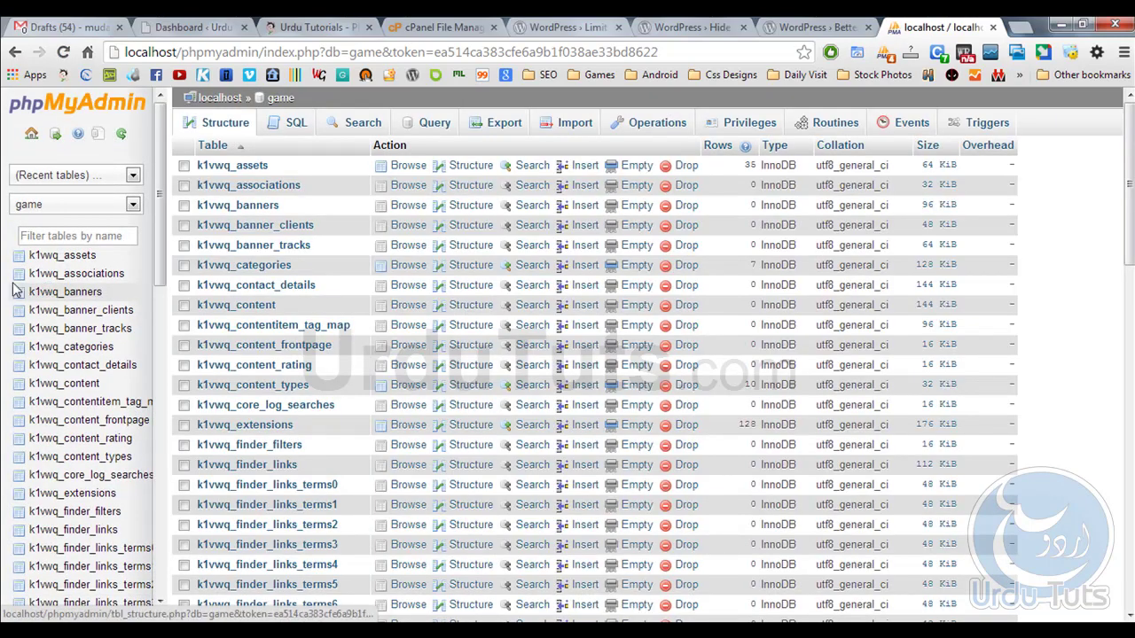
scroll(361, 310, "down", 12)
scroll(361, 309, "up", 4)
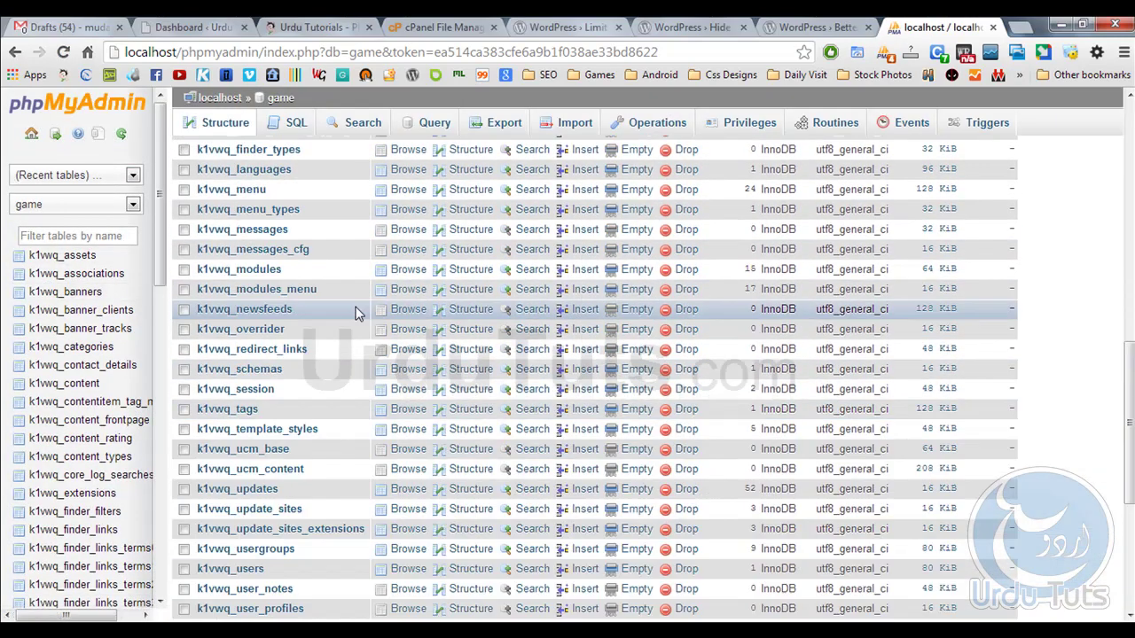
left_click(14, 51)
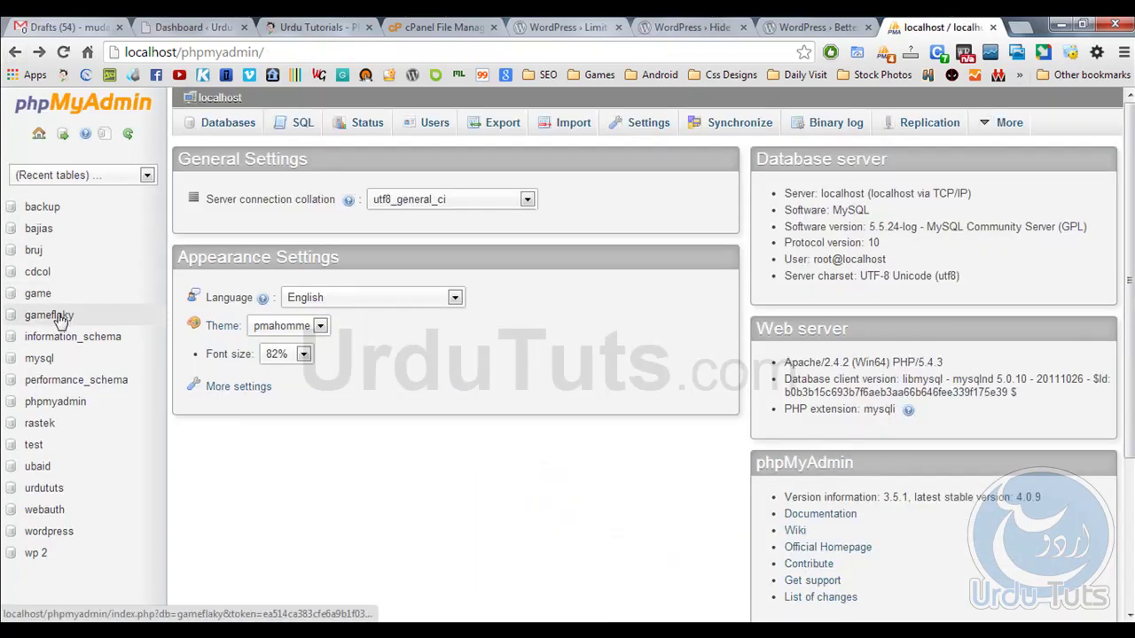
left_click(64, 318)
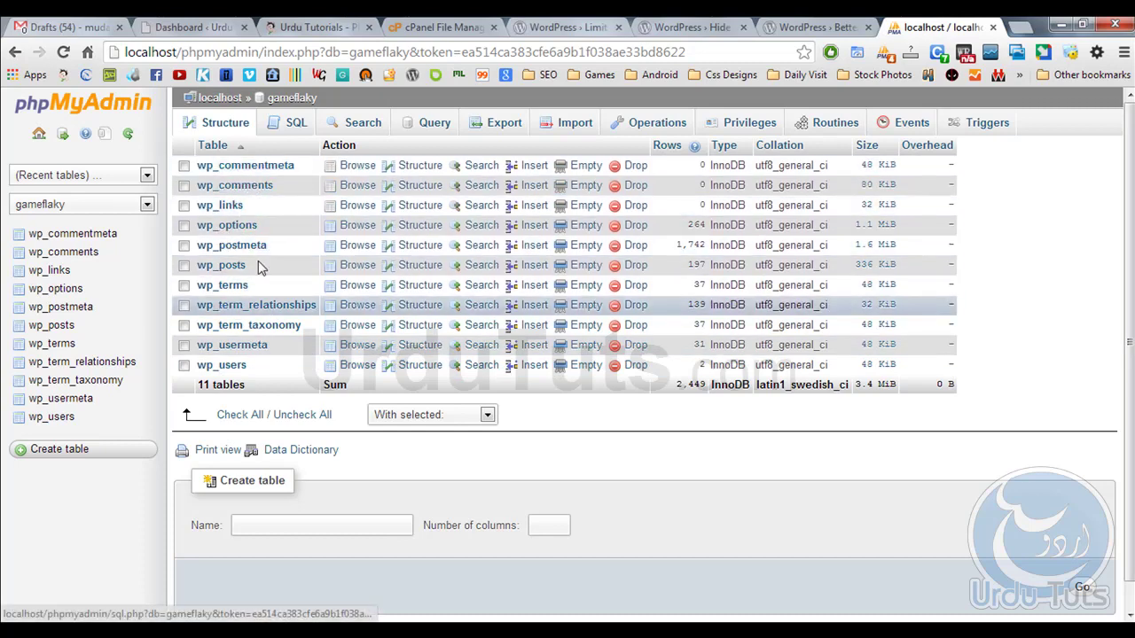
left_click(215, 368)
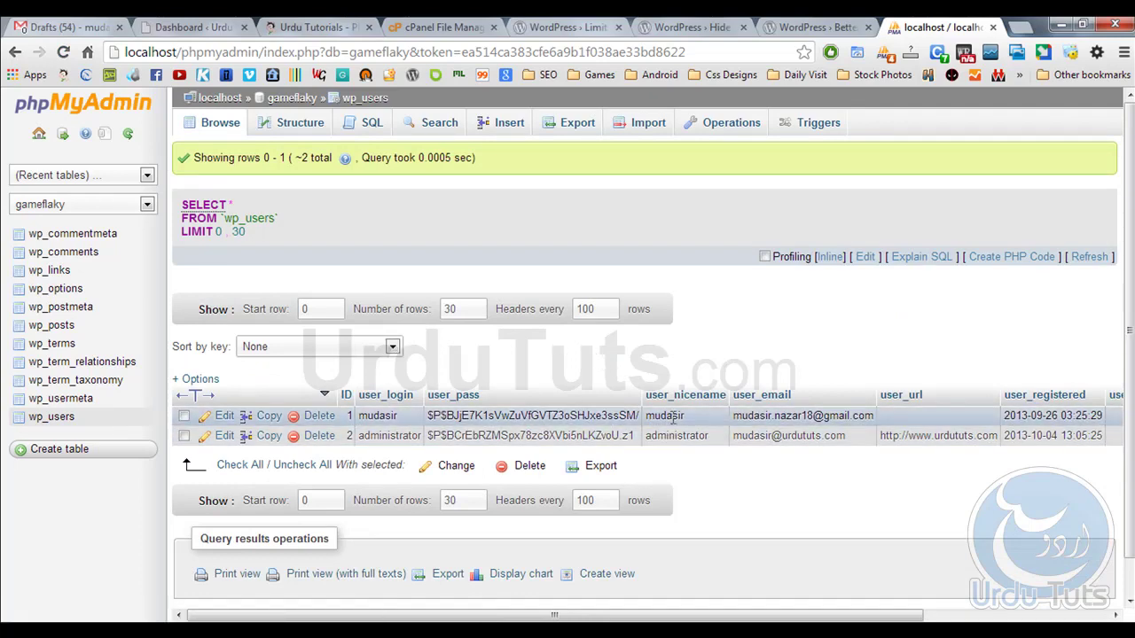
left_click_drag(371, 435, 804, 437)
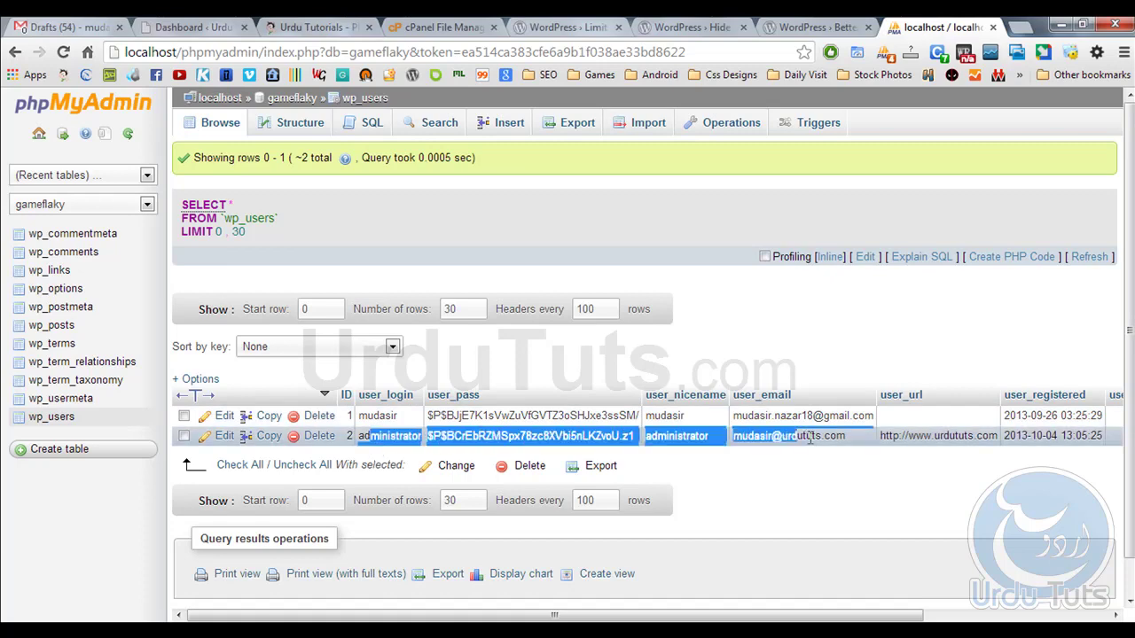
left_click(753, 441)
left_click(223, 436)
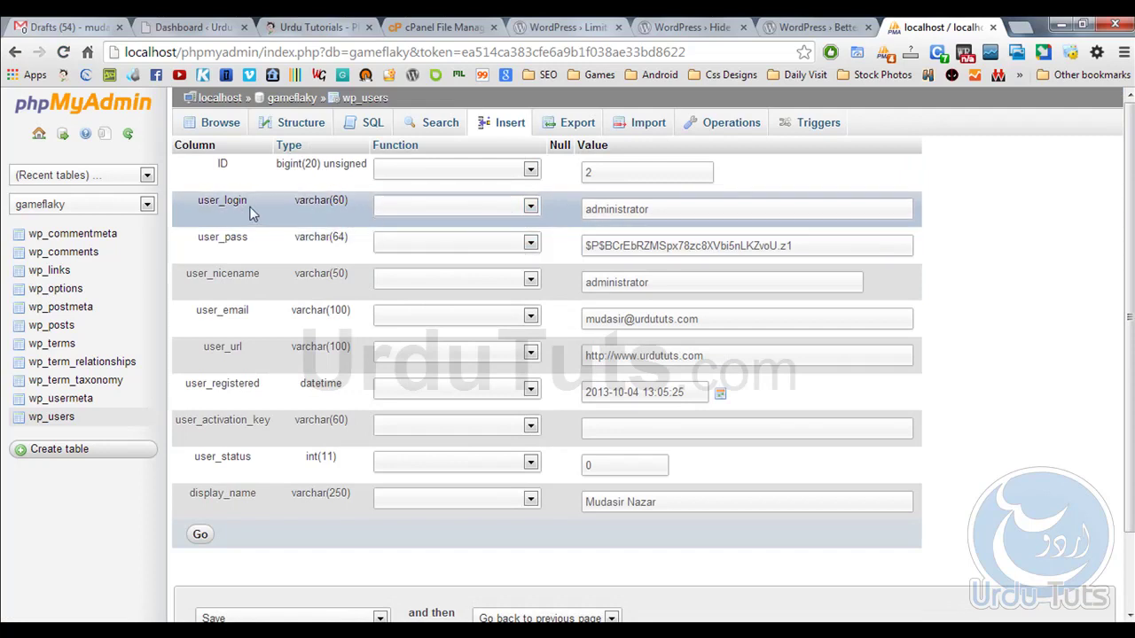
Highlight the administrator values in the user_login and user_nicename fields
left_click_drag(197, 202, 236, 204)
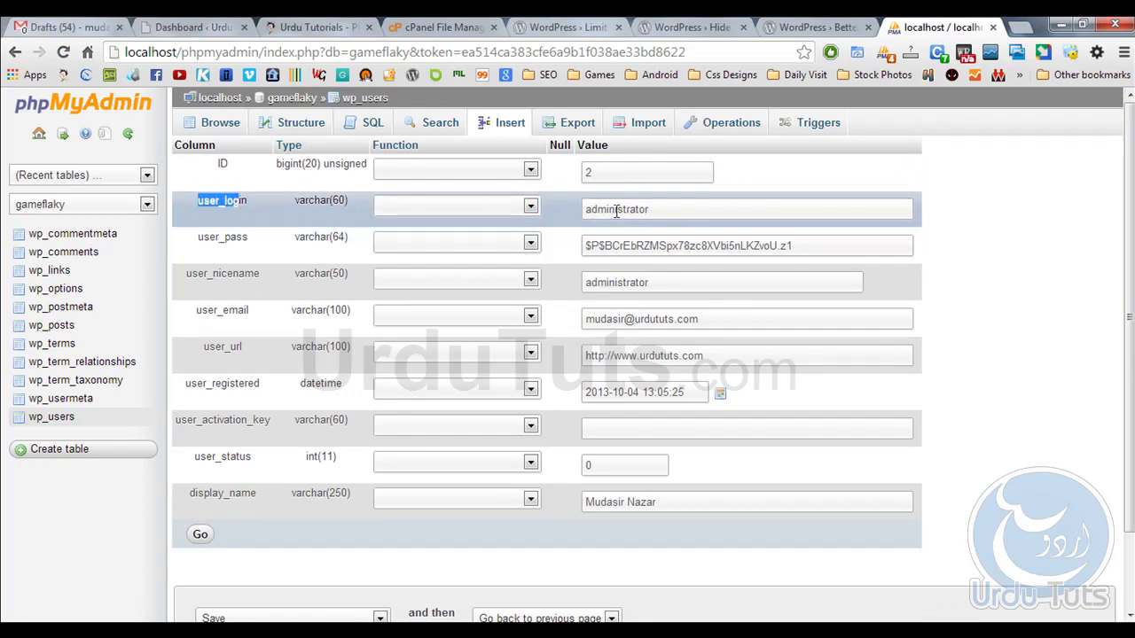
left_click_drag(656, 211, 596, 211)
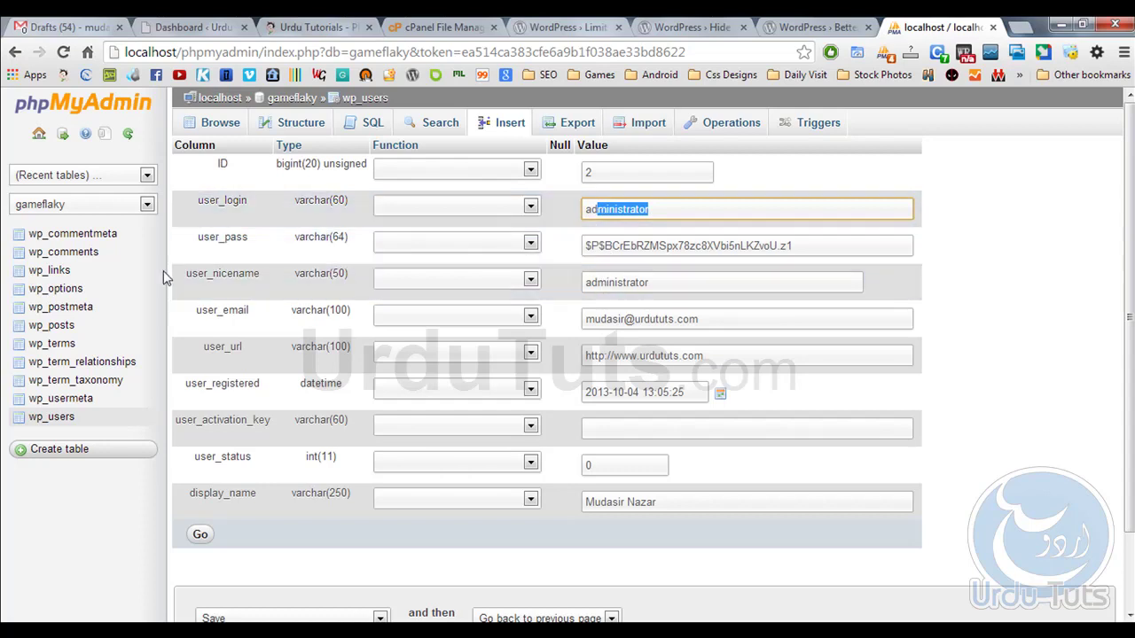
left_click_drag(189, 275, 248, 275)
left_click_drag(662, 282, 583, 283)
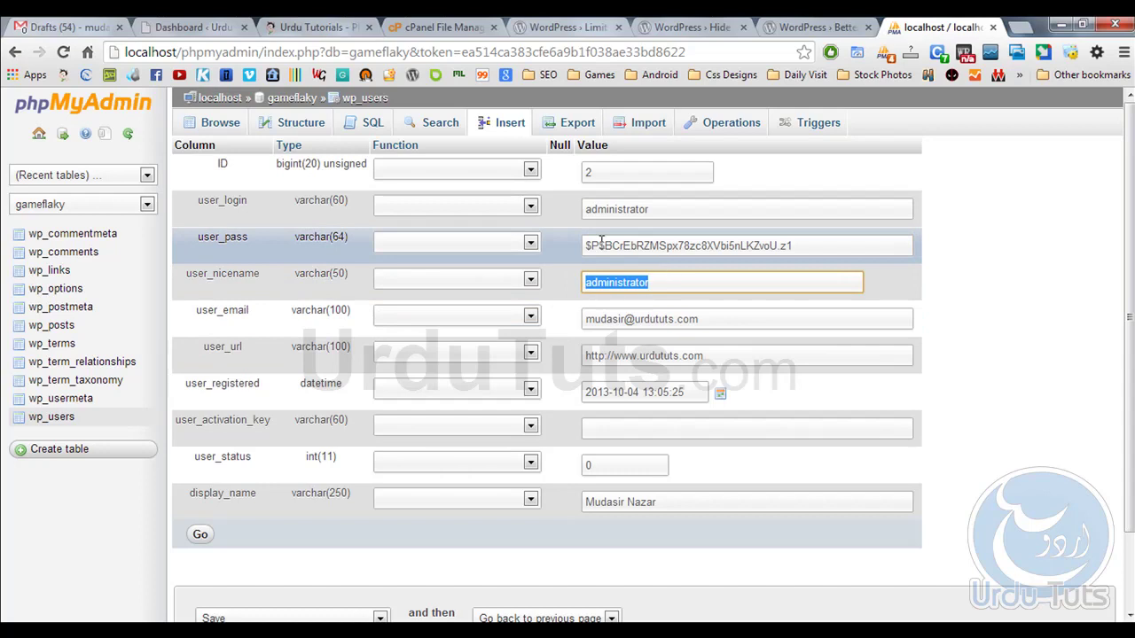
left_click_drag(203, 201, 240, 203)
left_click(253, 209)
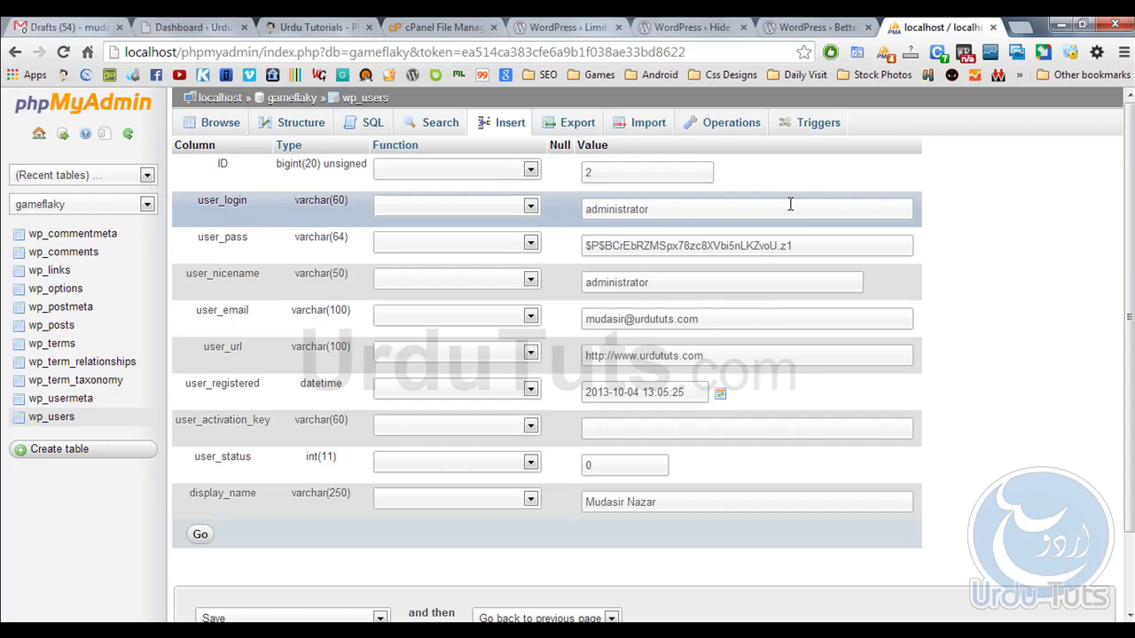
Replace the administrator login with a new username, hash user_pass with MD5, save, and close phpMyAdmin
double_click(734, 210)
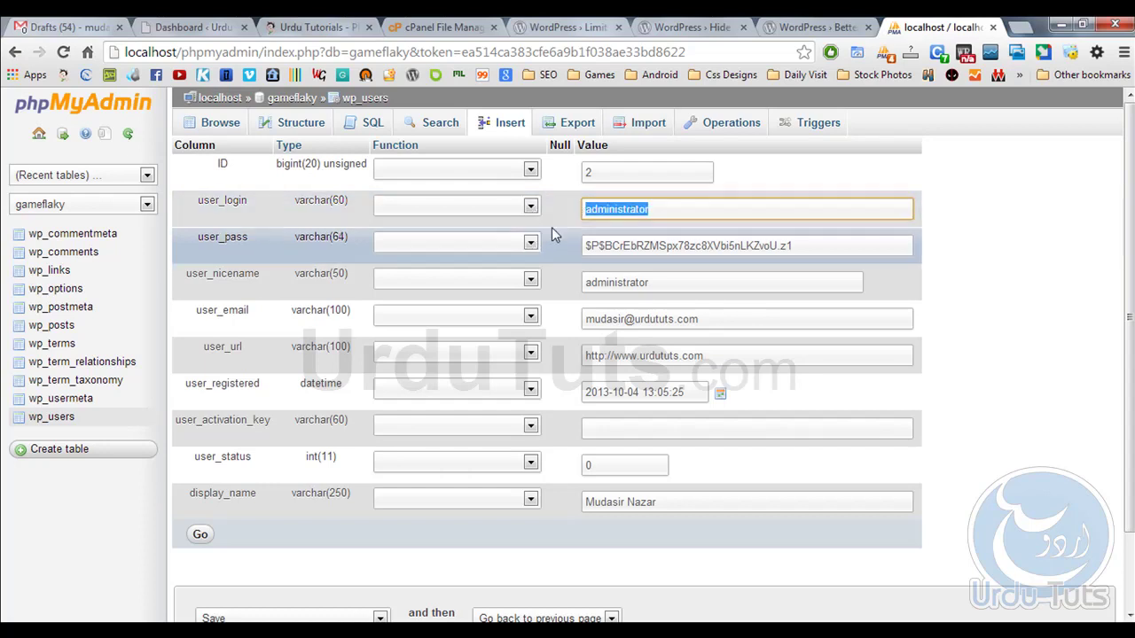
key("BackSpace")
type("Mudasir")
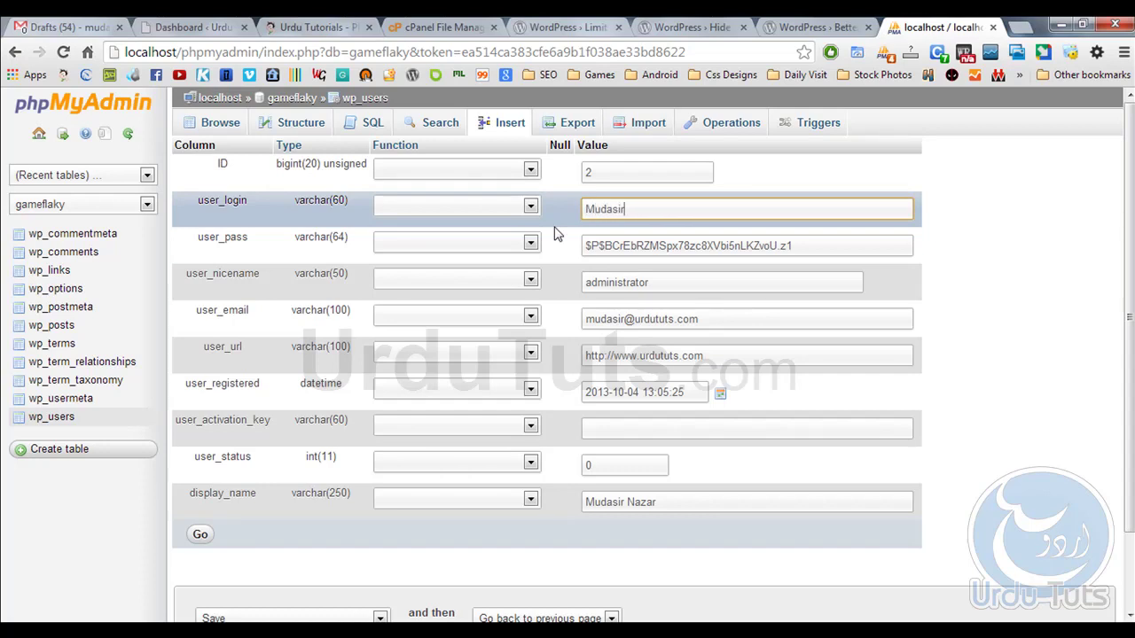
type("nazar")
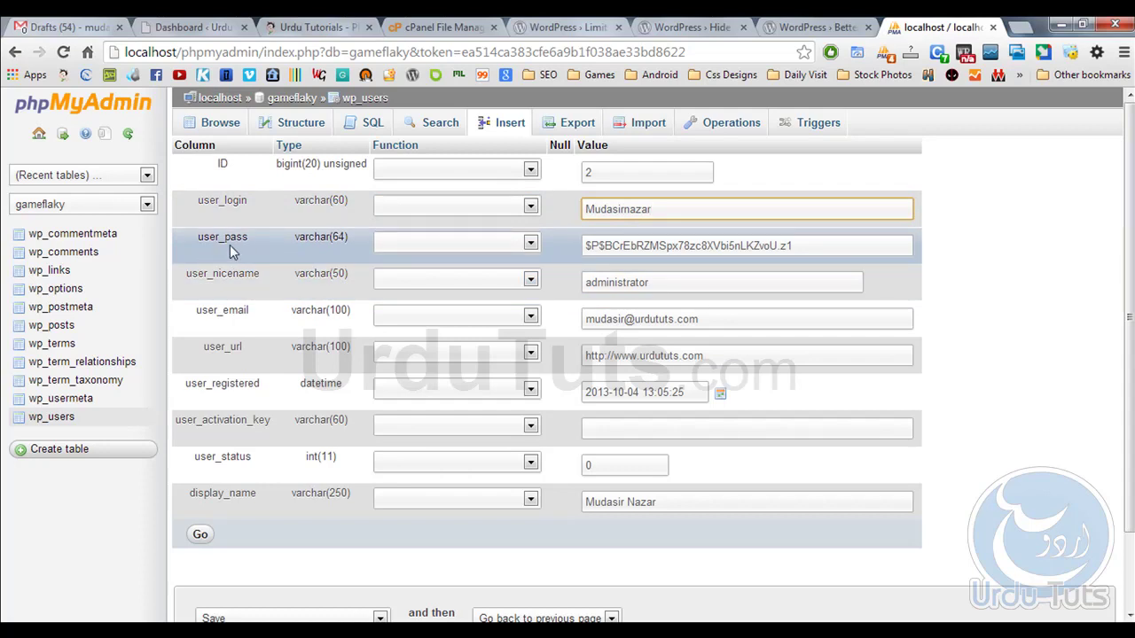
left_click(482, 247)
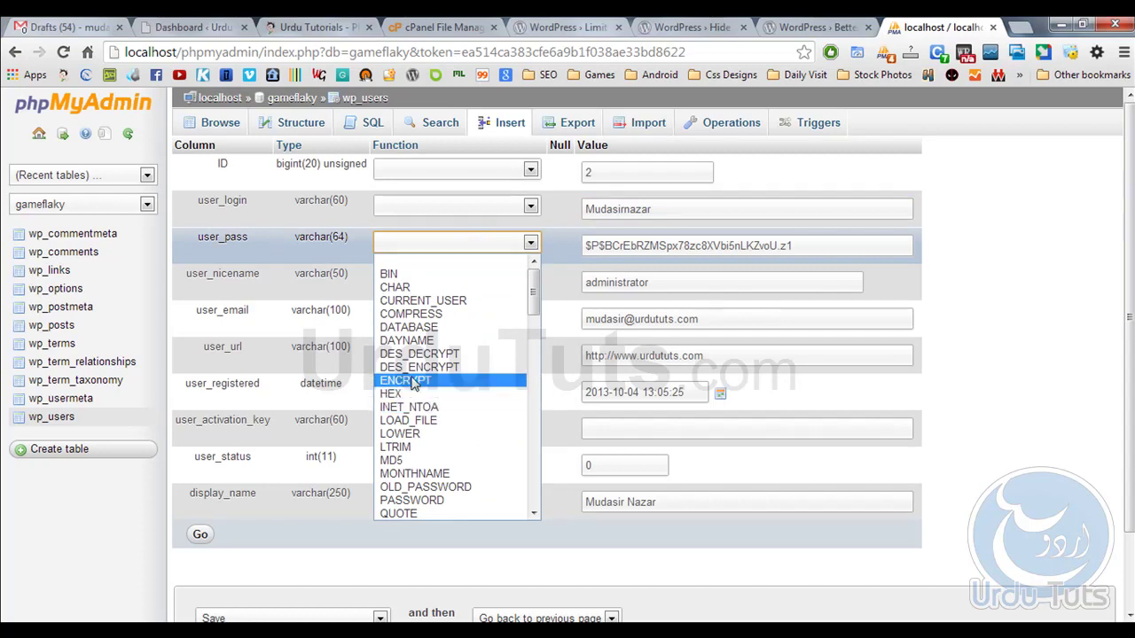
left_click(391, 461)
key("Tab")
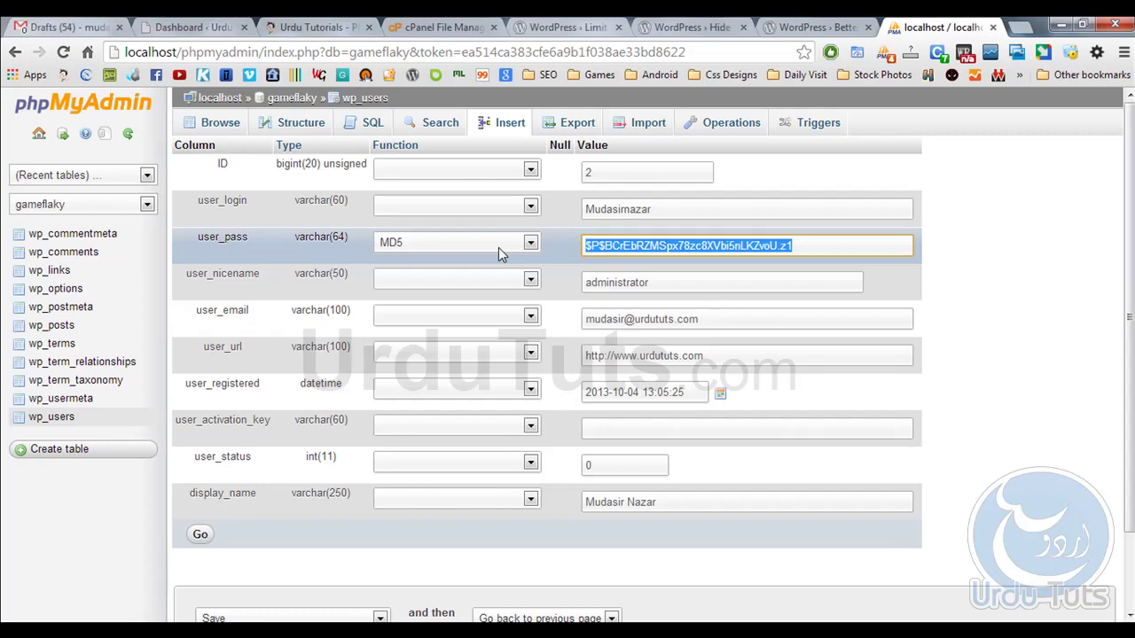
left_click(201, 536)
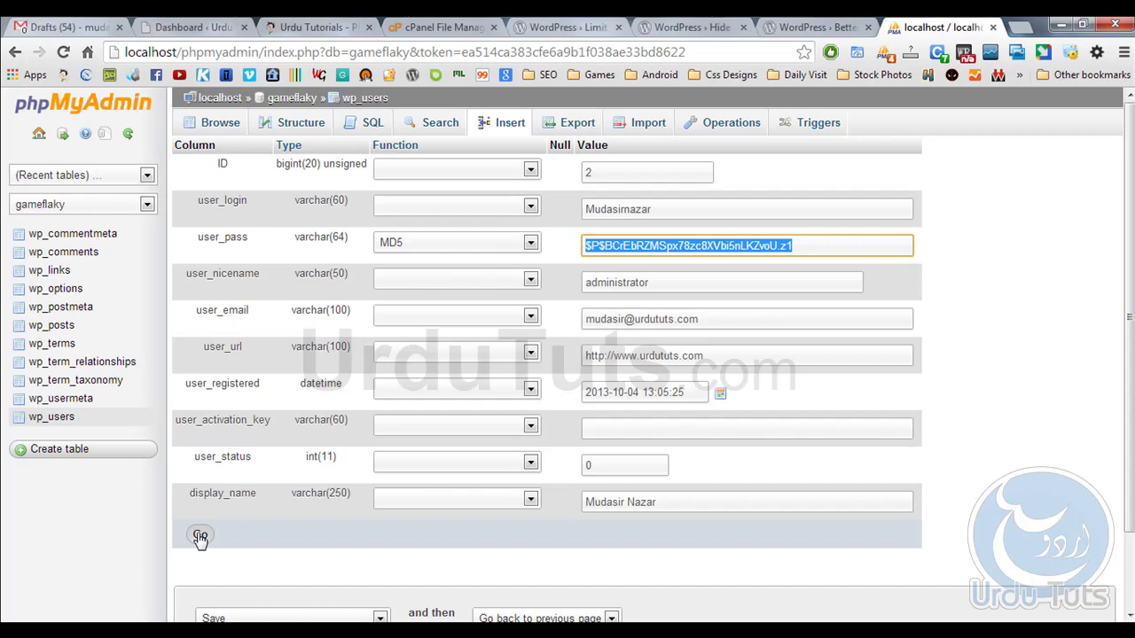
left_click(993, 28)
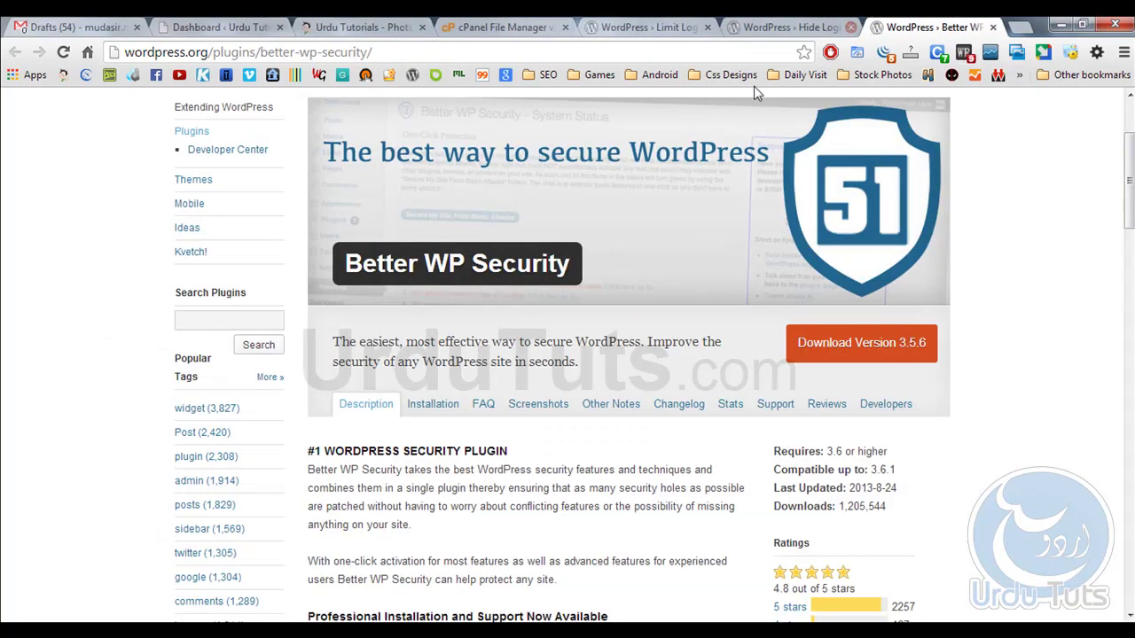
key("alt+Tab")
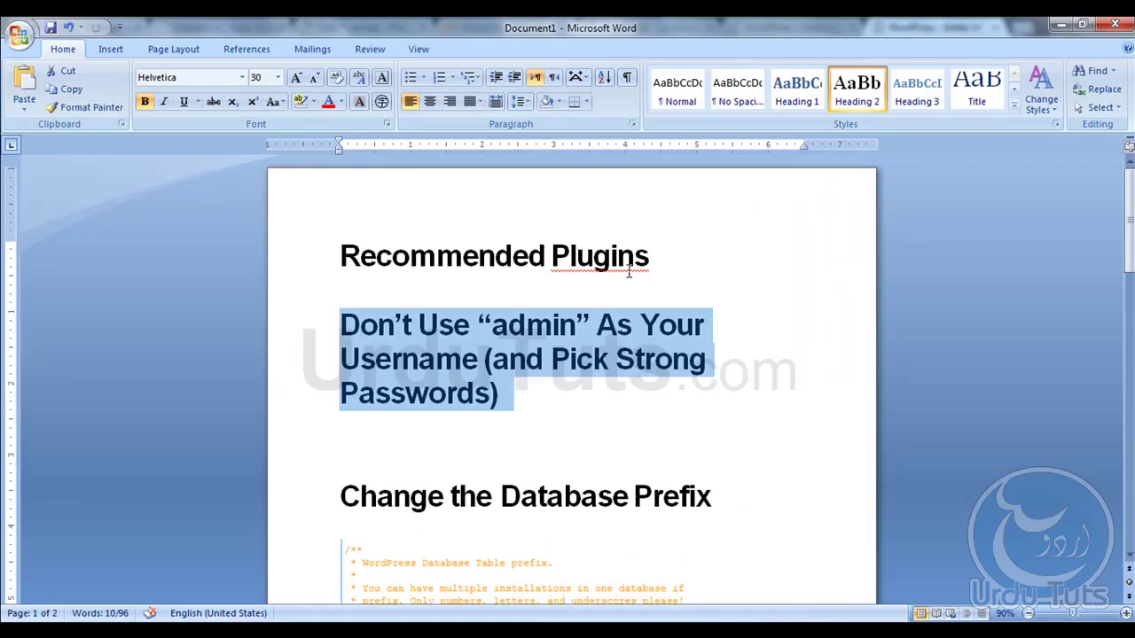
left_click(525, 399)
scroll(541, 373, "down", 3)
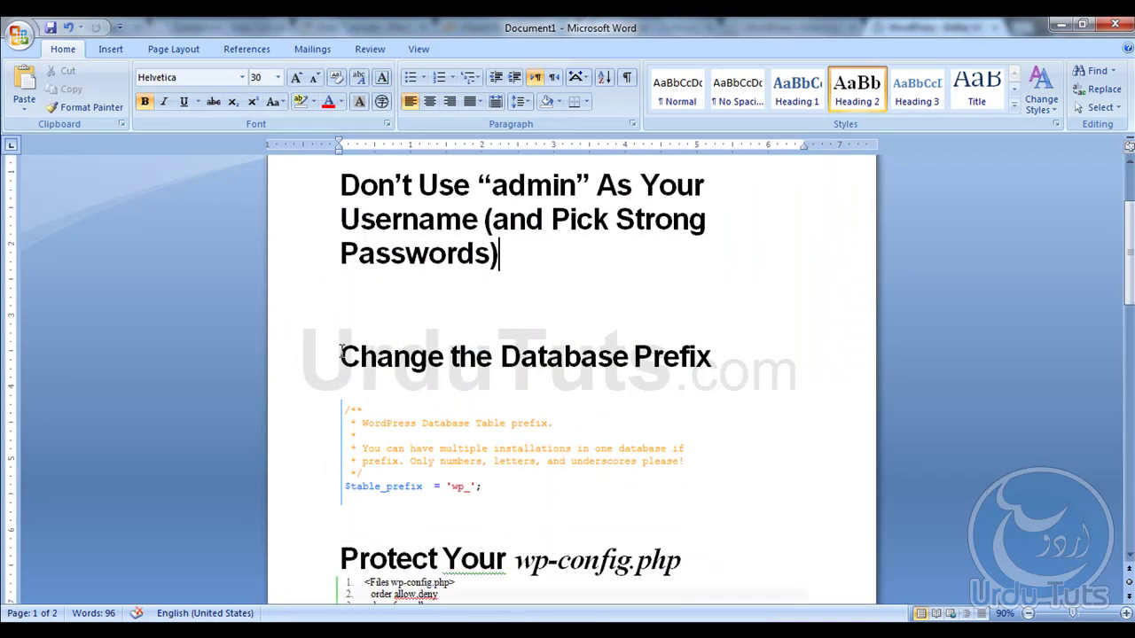
left_click_drag(340, 351, 703, 357)
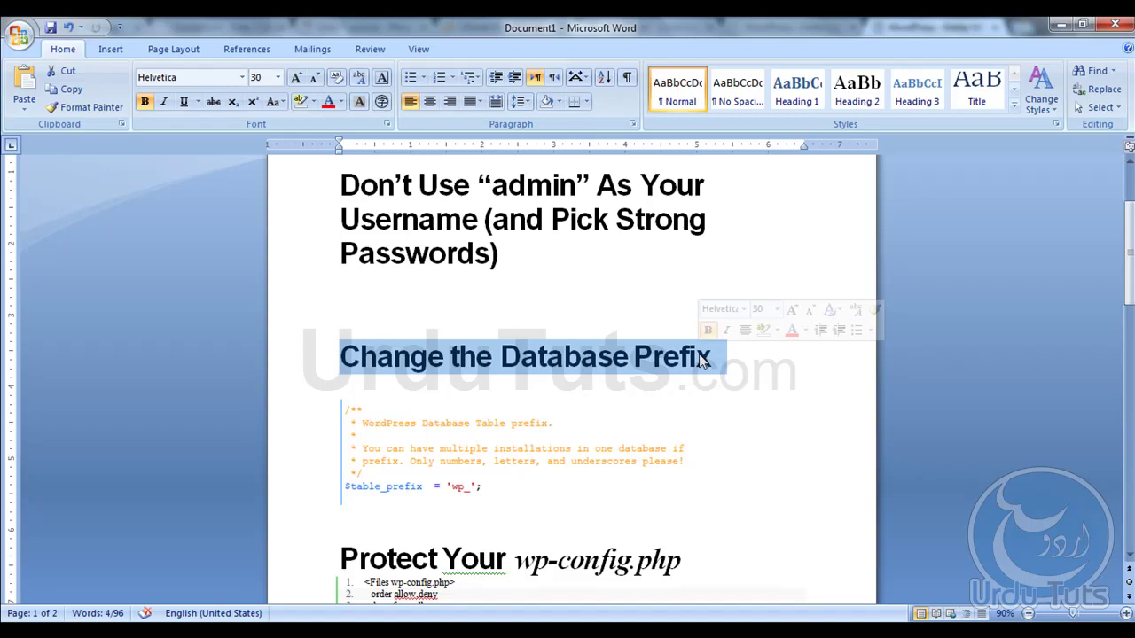
key("alt+Tab")
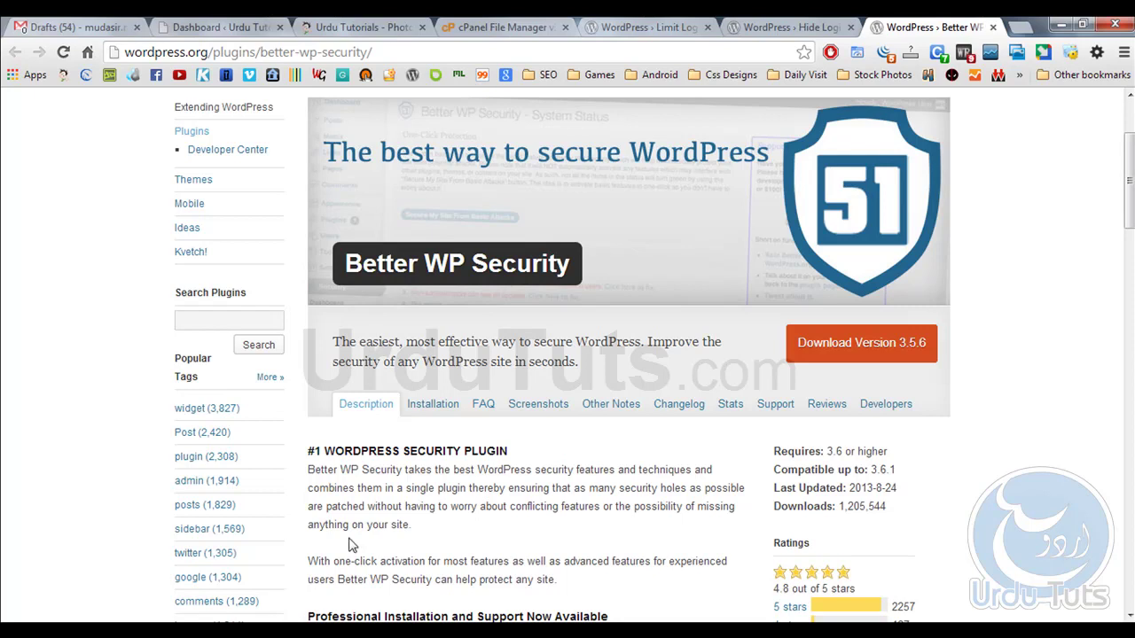
Highlight the Better WP Security name, then return to Word's database prefix section
left_click_drag(353, 263, 529, 259)
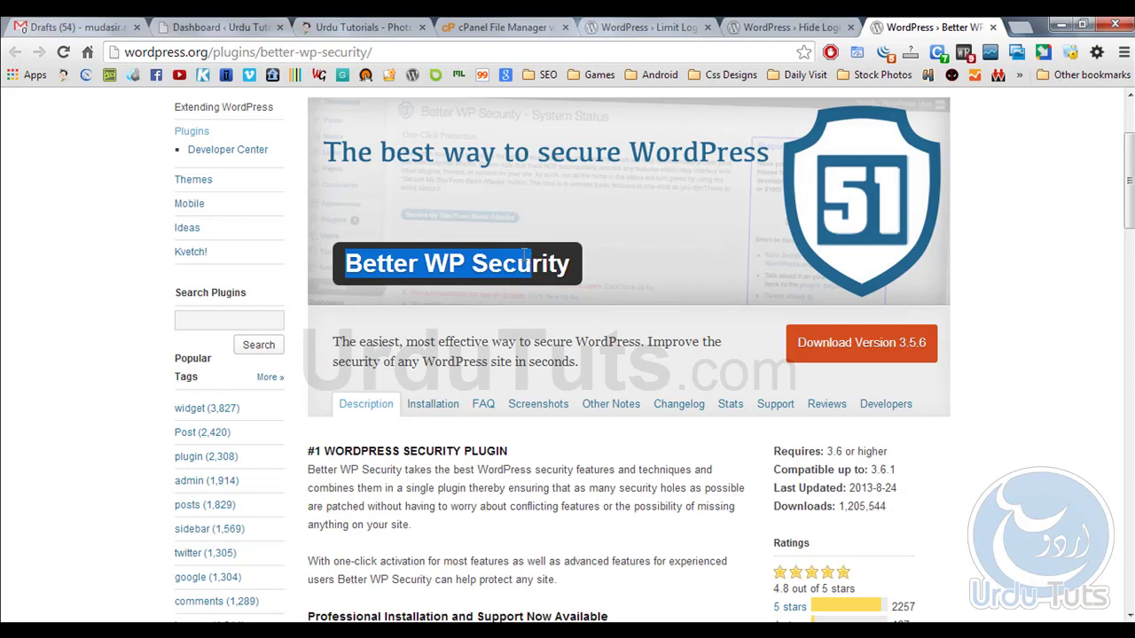
key("alt+Tab")
scroll(578, 417, "down", 2)
scroll(577, 417, "down", 1)
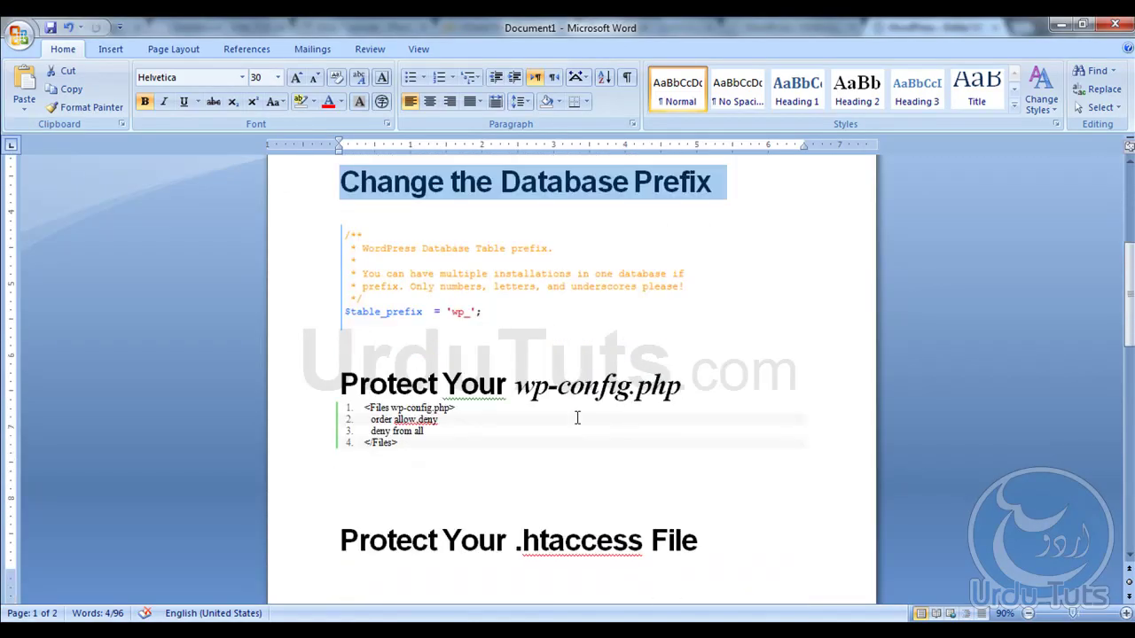
Highlight the wp-config heading, then check the site's files in cPanel File Manager
left_click_drag(336, 384, 600, 385)
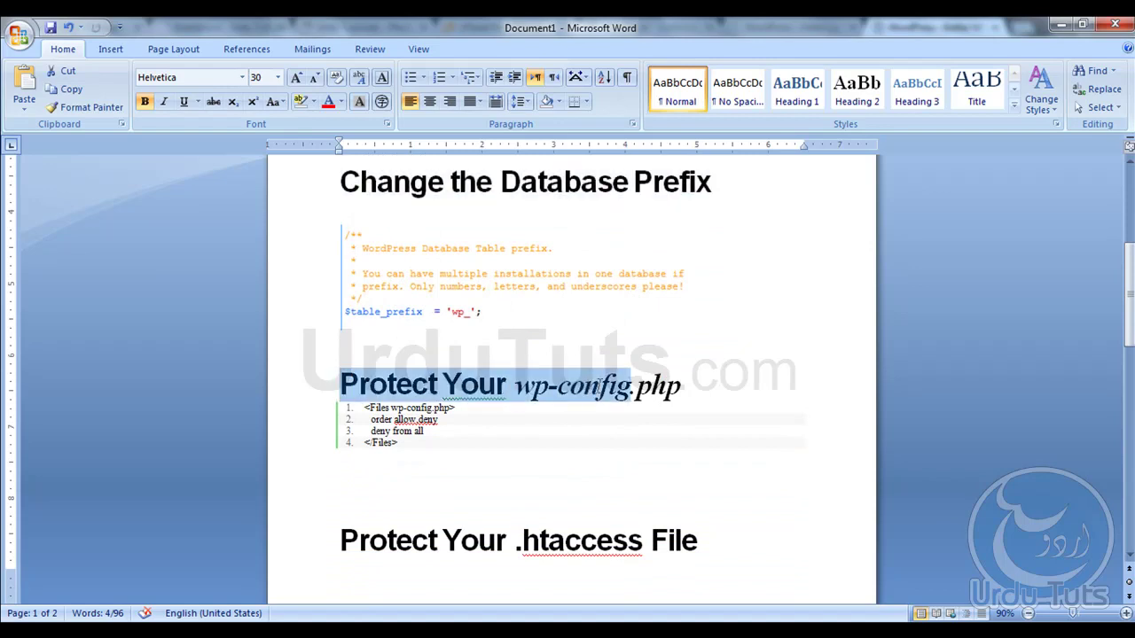
left_click(768, 400)
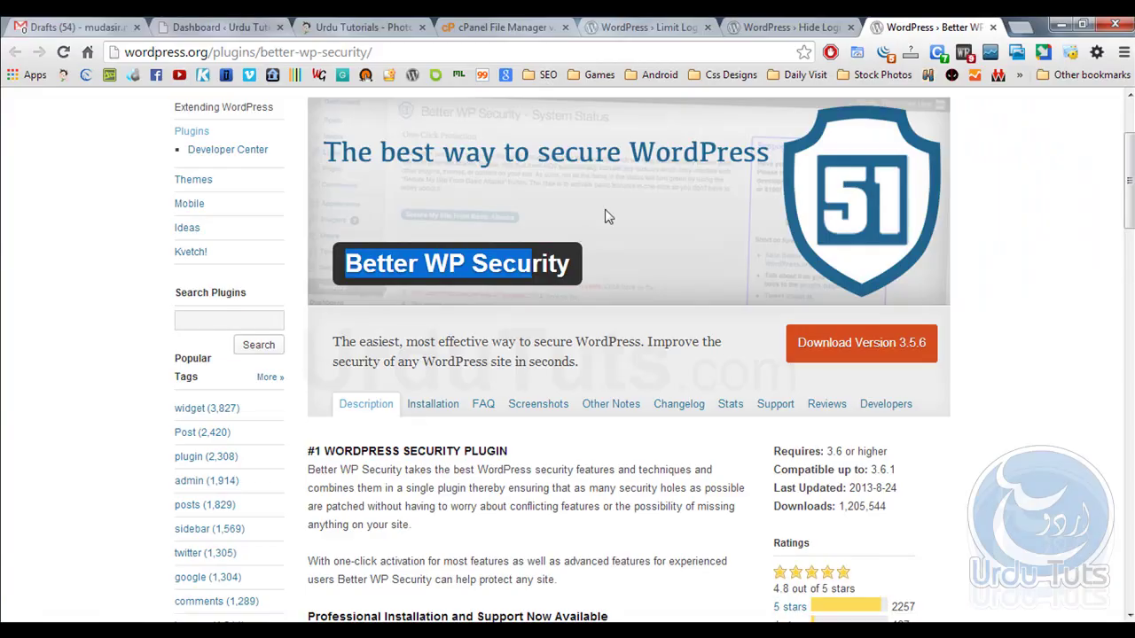
left_click(497, 27)
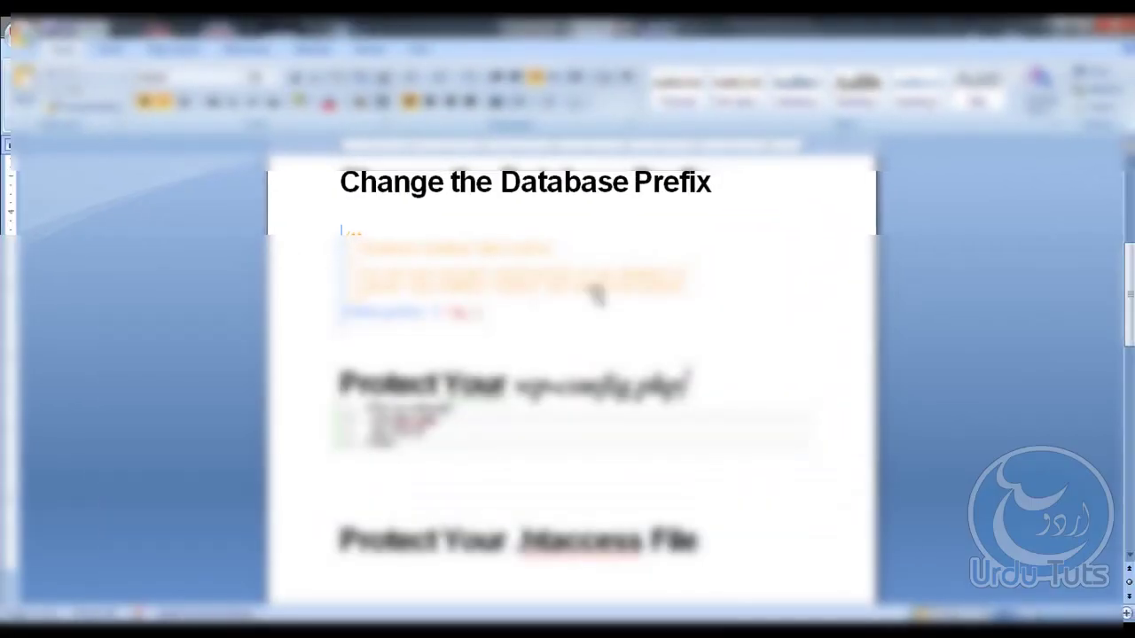
Enlarge the four wp-config.php code lines with five Grow Font steps, then scroll toward page 2
left_click_drag(381, 446, 332, 387)
left_click(297, 78)
left_click(297, 78)
left_click(297, 78)
left_click(297, 78)
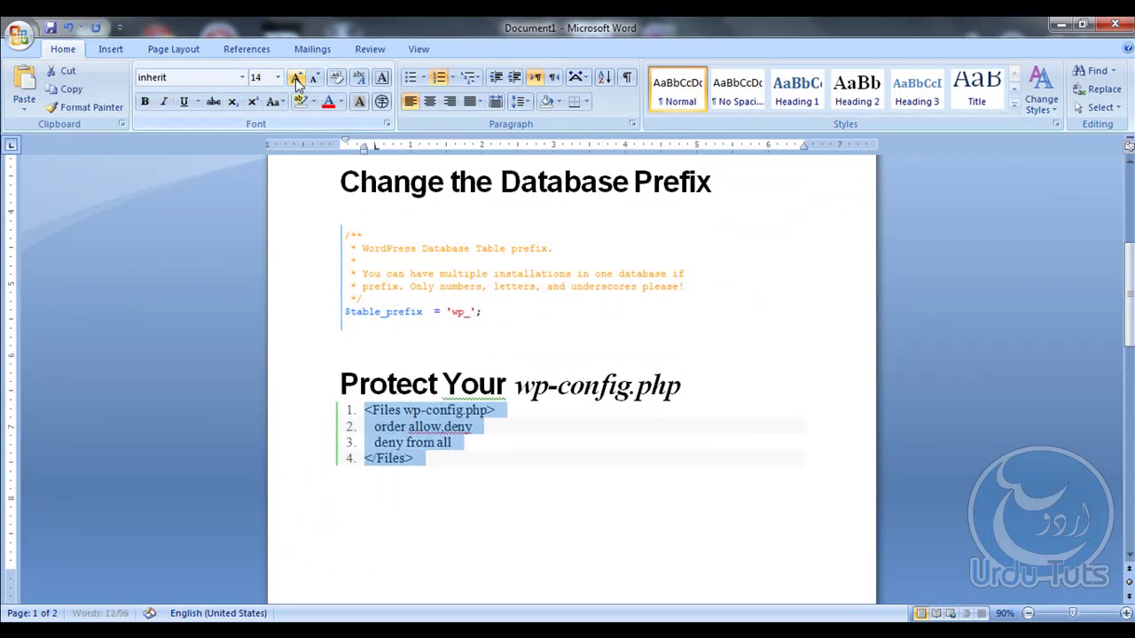
left_click(297, 78)
left_click(297, 78)
left_click(297, 78)
left_click(297, 78)
left_click(297, 78)
left_click(297, 78)
left_click(297, 78)
left_click(753, 319)
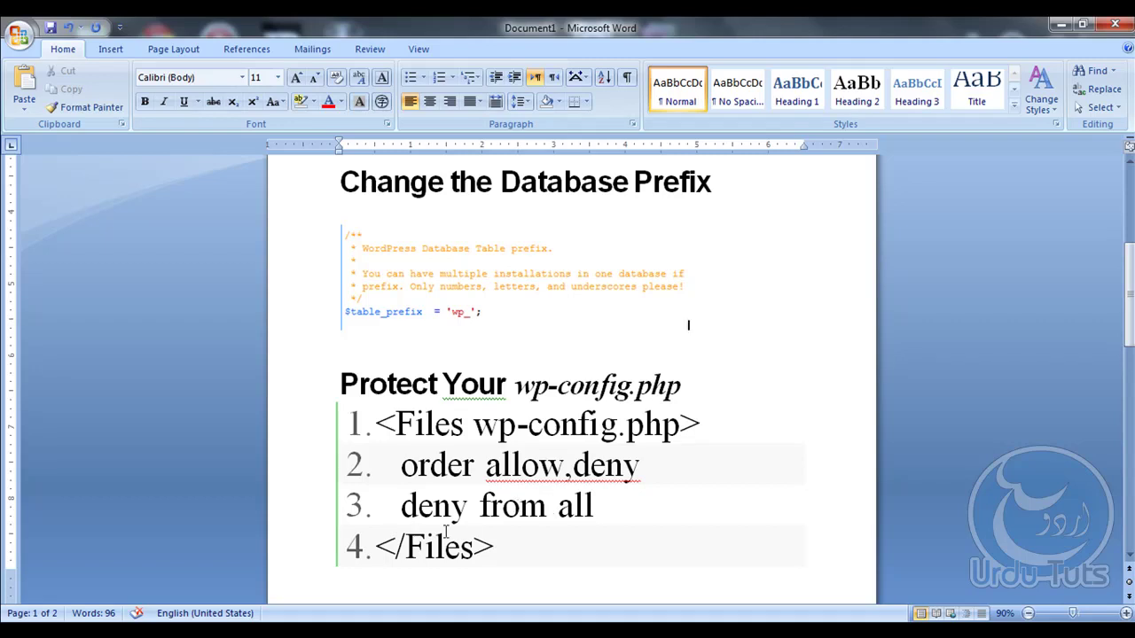
scroll(720, 326, "down", 3)
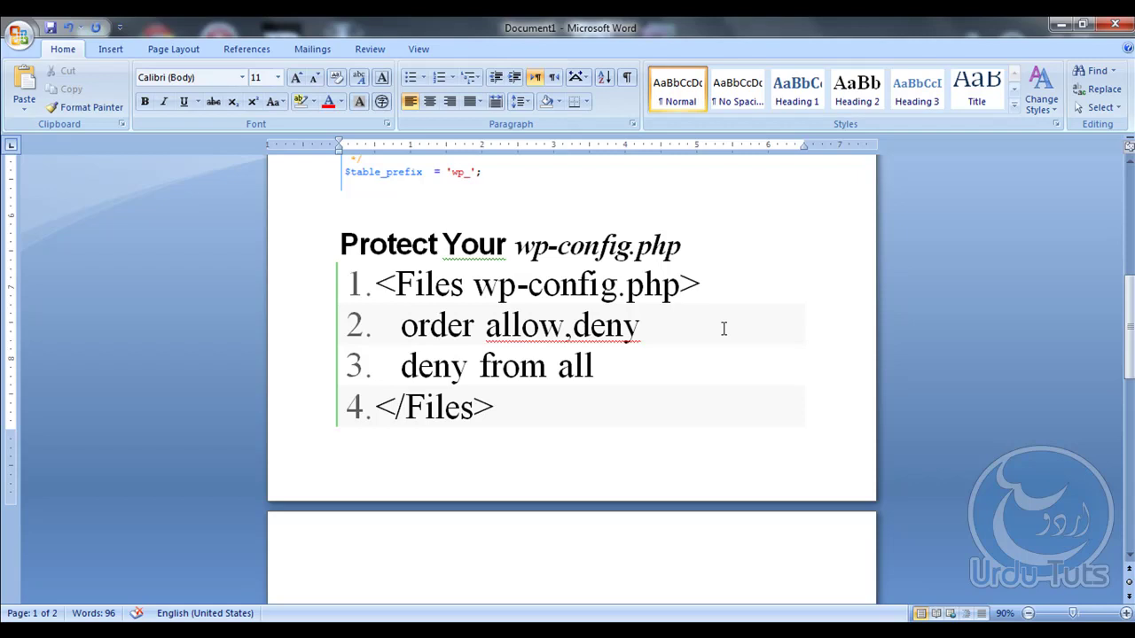
scroll(724, 329, "down", 8)
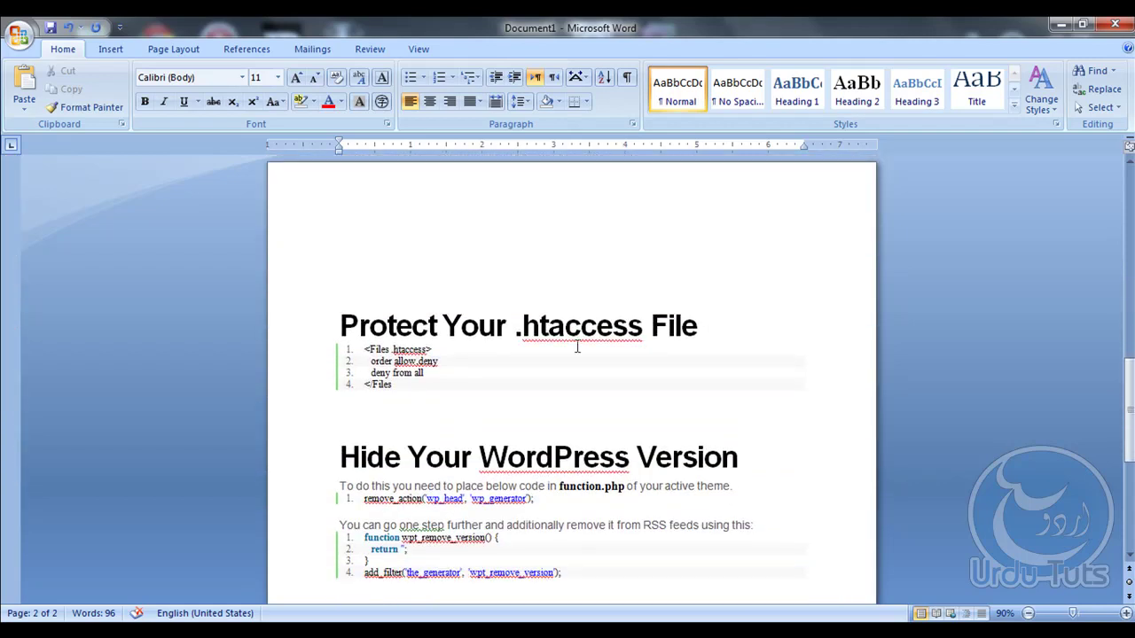
Grow the four .htaccess code lines to 48 pt with repeated Grow Font steps
left_click_drag(470, 397, 336, 352)
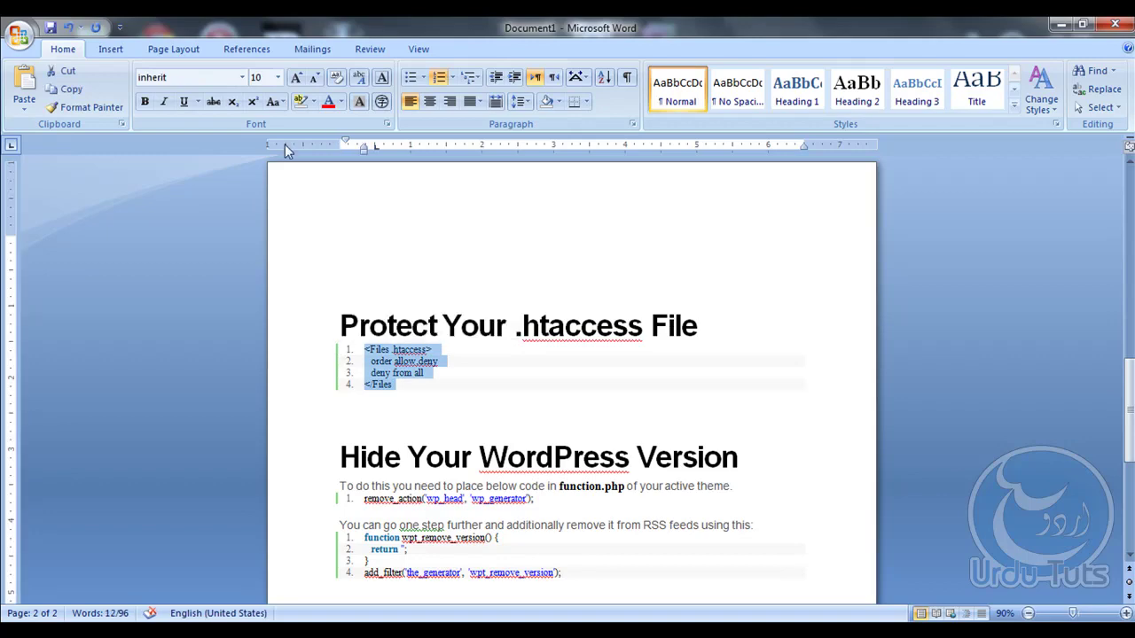
left_click(296, 78)
left_click(296, 78)
left_click(296, 78)
left_click(296, 78)
left_click(296, 78)
left_click(296, 78)
left_click(296, 78)
left_click(296, 78)
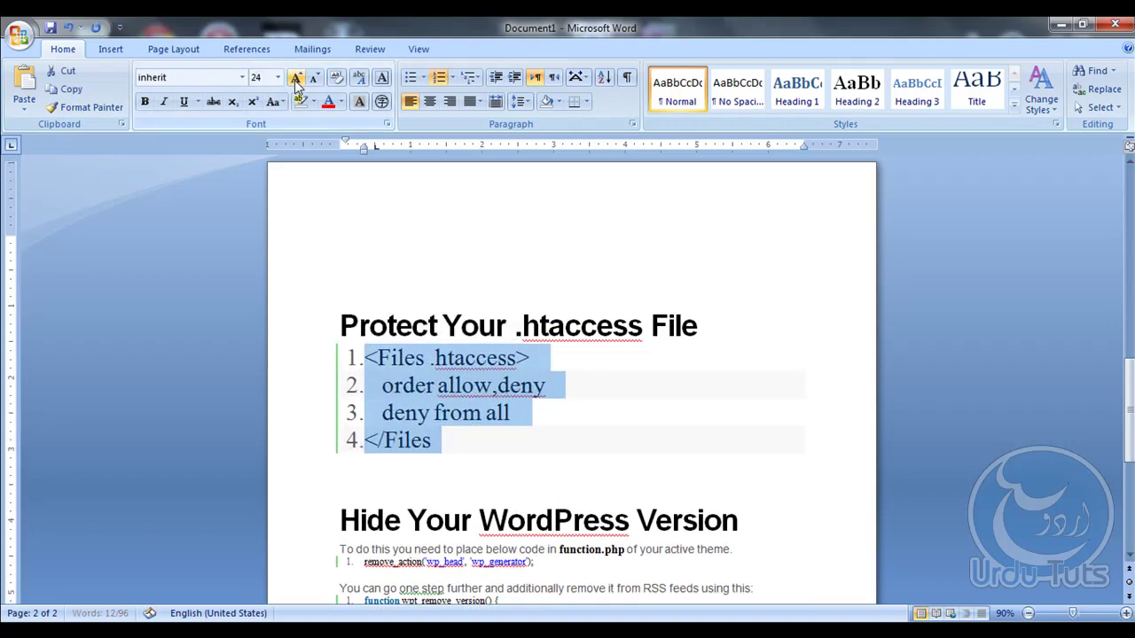
left_click(297, 78)
left_click(296, 79)
left_click(295, 78)
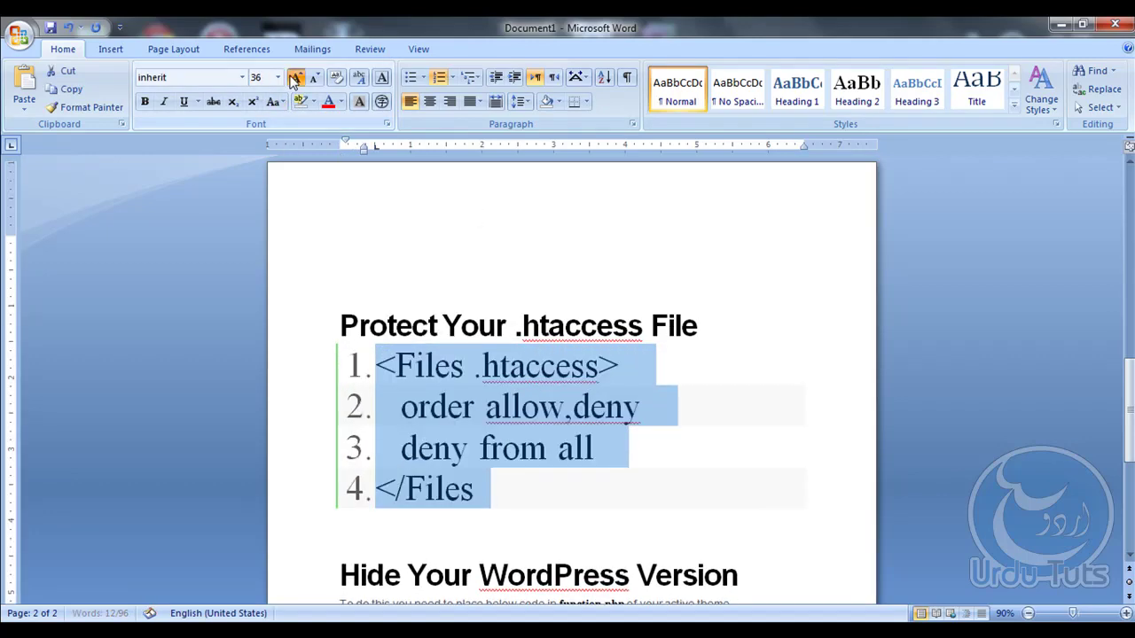
left_click(295, 78)
left_click(458, 211)
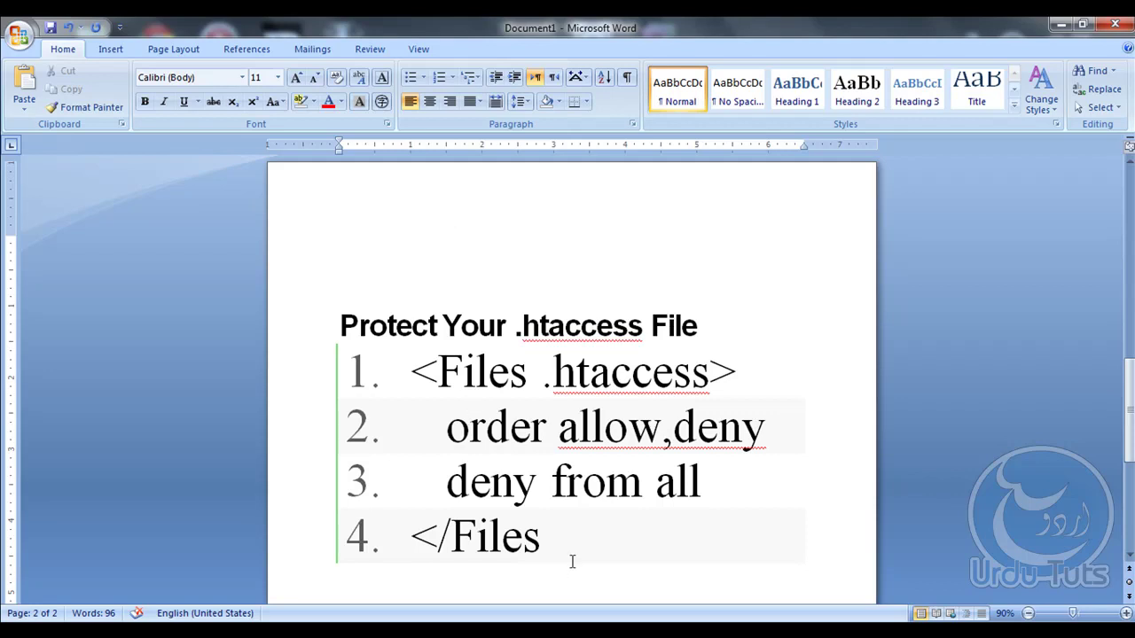
Reselect the enlarged .htaccess code, then scroll down to Hide Your WordPress Version
left_click_drag(570, 562, 399, 381)
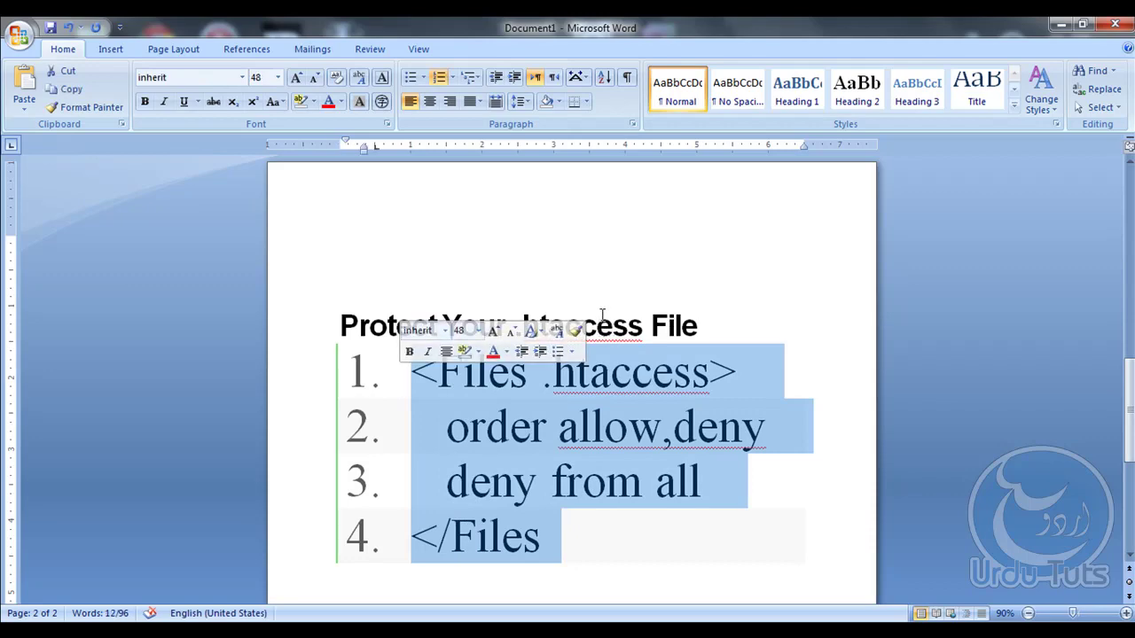
left_click(716, 250)
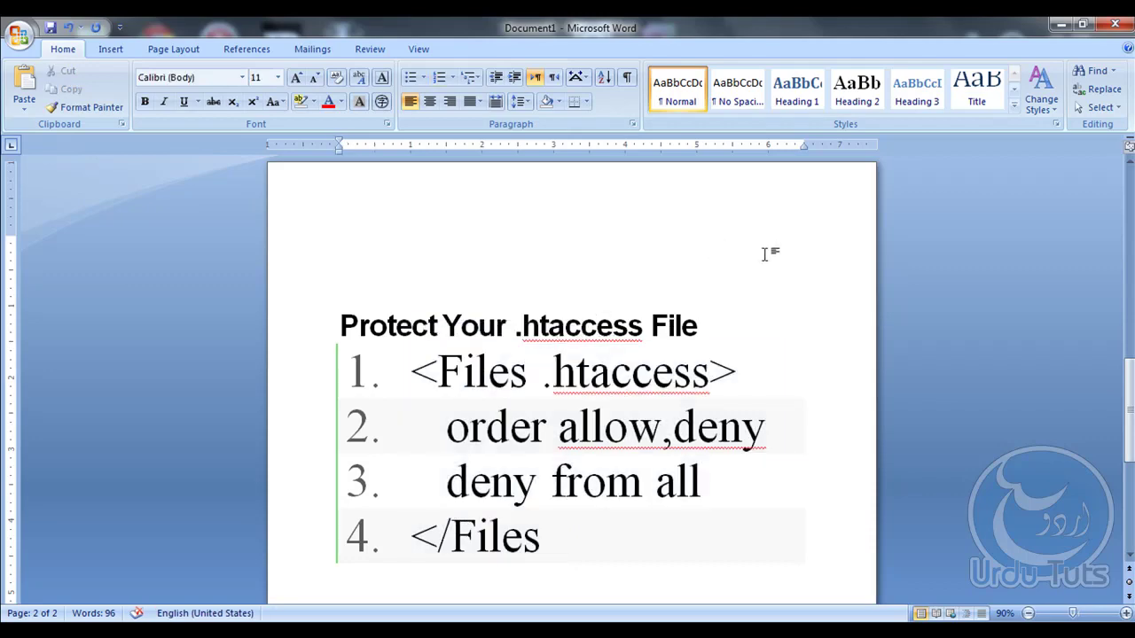
scroll(766, 253, "down", 2)
scroll(766, 254, "down", 2)
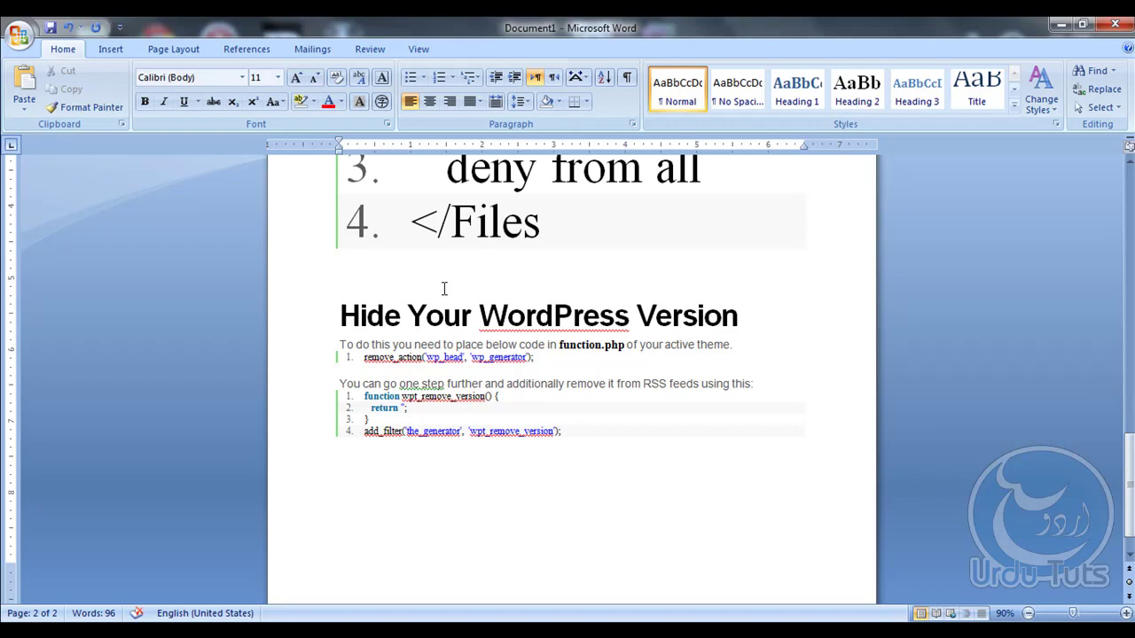
Enlarge the Hide Your WordPress Version text and code with Grow Font five times, then Shrink Font once
left_click_drag(588, 431, 324, 353)
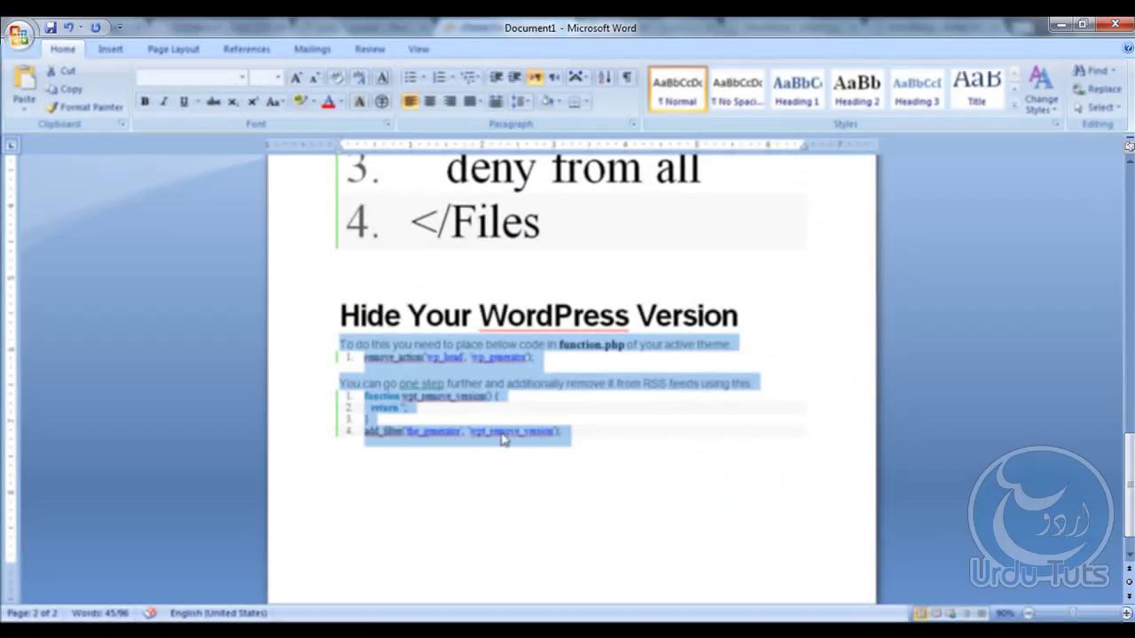
left_click(616, 433)
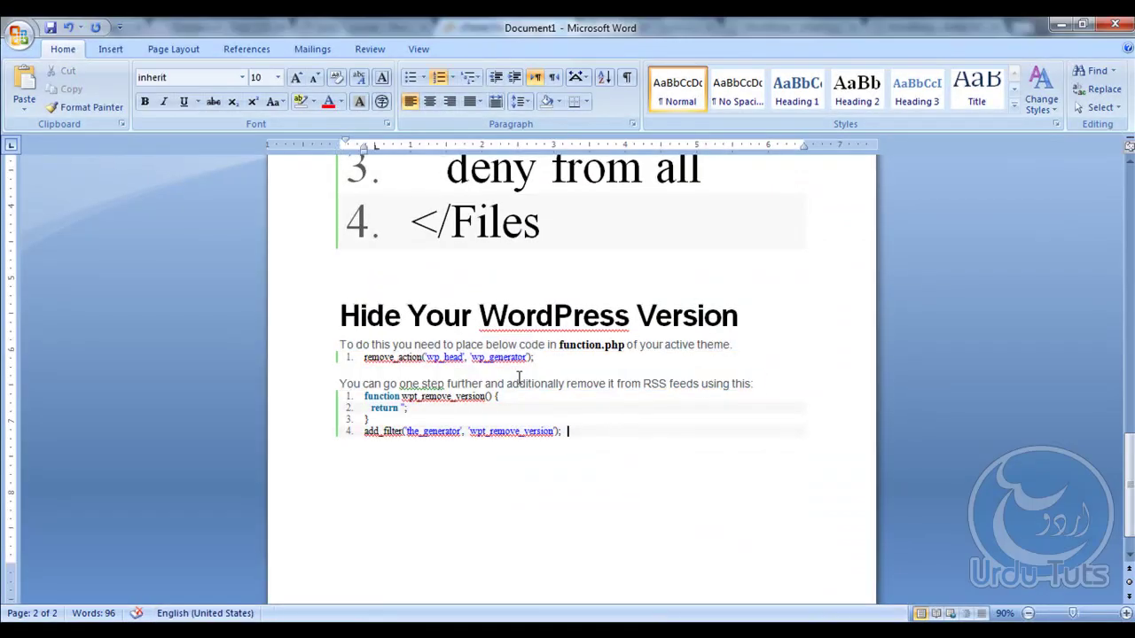
left_click_drag(561, 344, 620, 352)
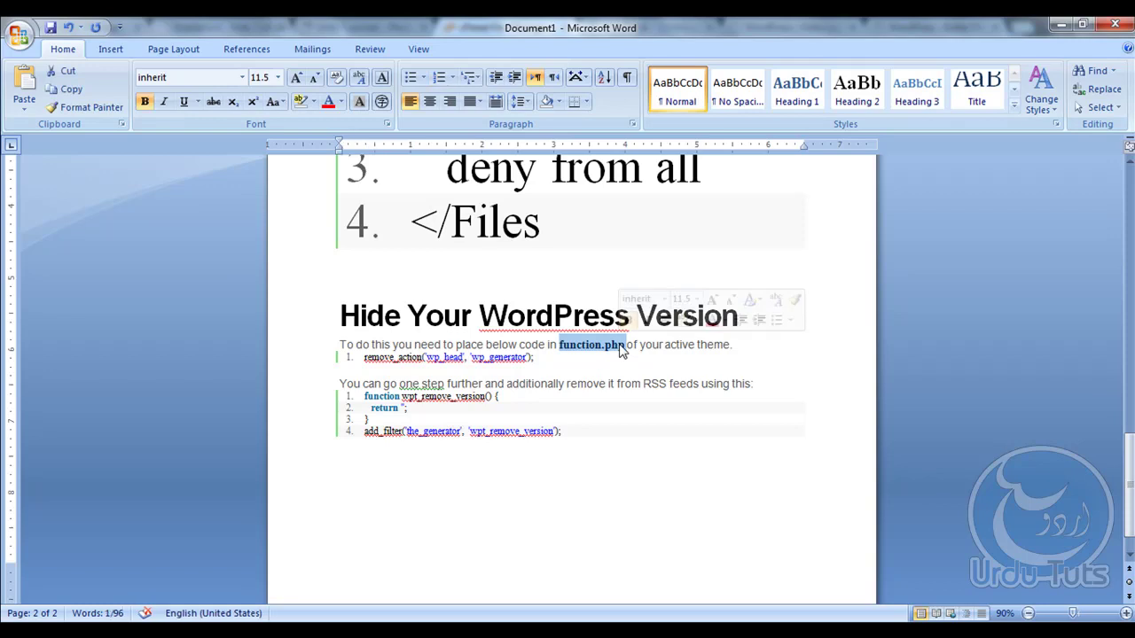
left_click_drag(542, 358, 382, 360)
left_click(606, 431)
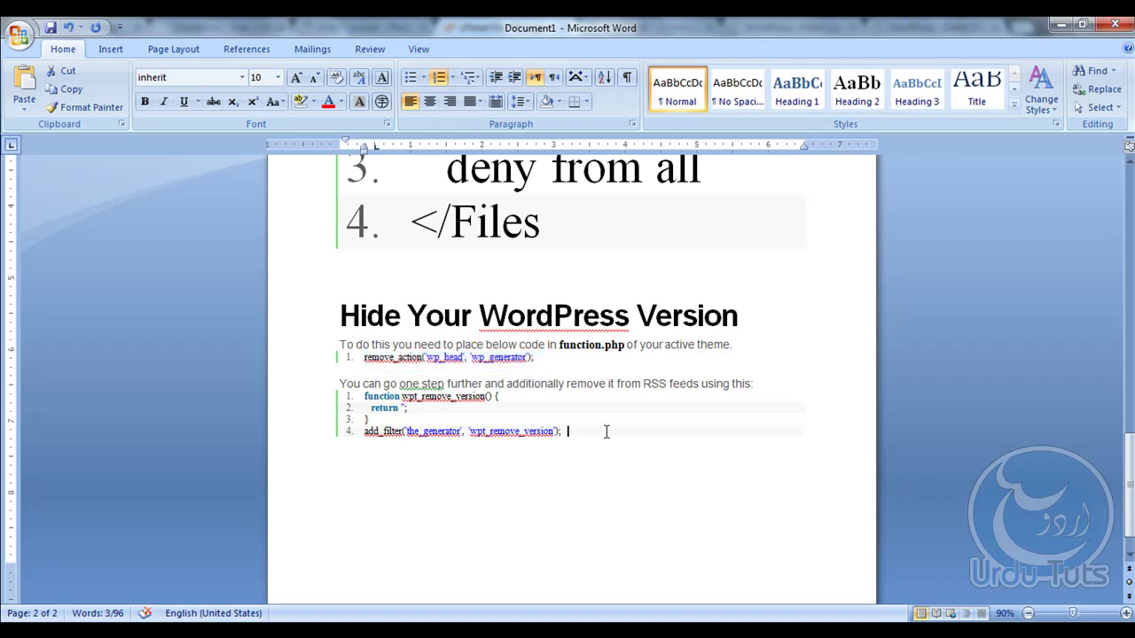
left_click_drag(606, 431, 304, 343)
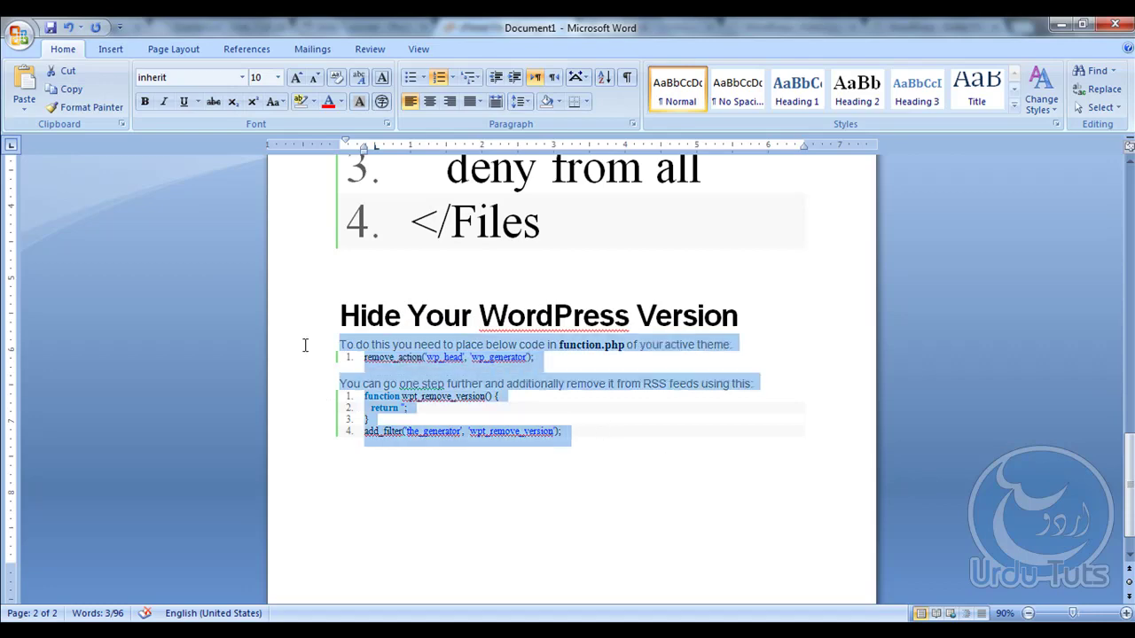
left_click(296, 78)
left_click(296, 78)
left_click(296, 78)
left_click(296, 78)
left_click(297, 78)
left_click(296, 78)
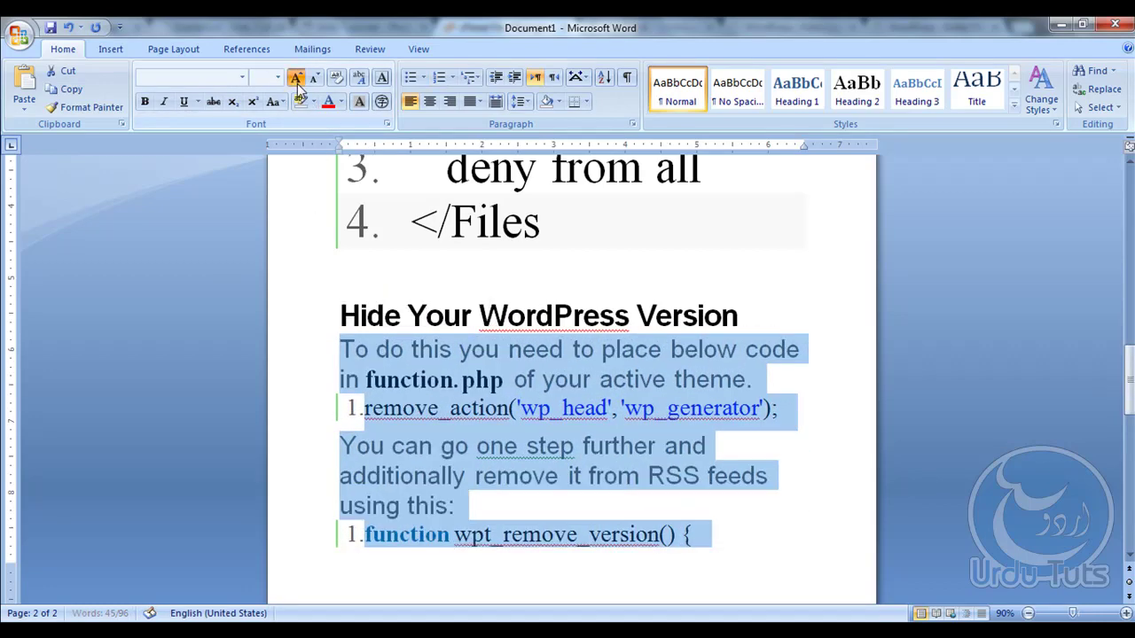
left_click(296, 78)
left_click(315, 79)
Review the enlarged remove_action line and wpt_remove_version function, now running onto a third page
left_click(795, 275)
scroll(625, 350, "down", 1)
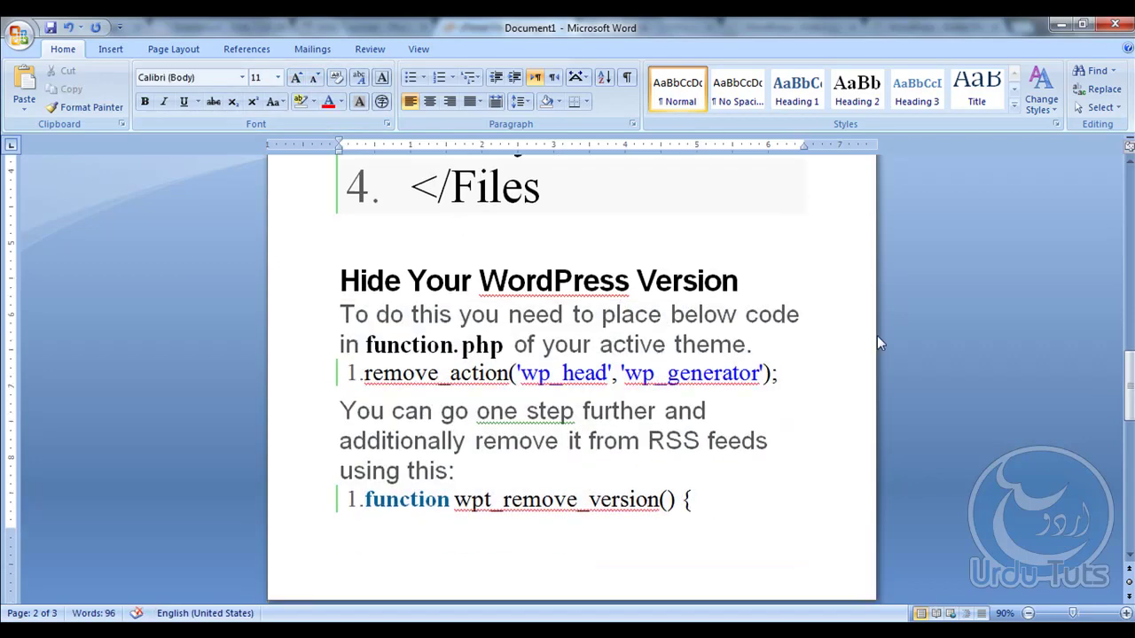
left_click(657, 284)
scroll(806, 235, "down", 5)
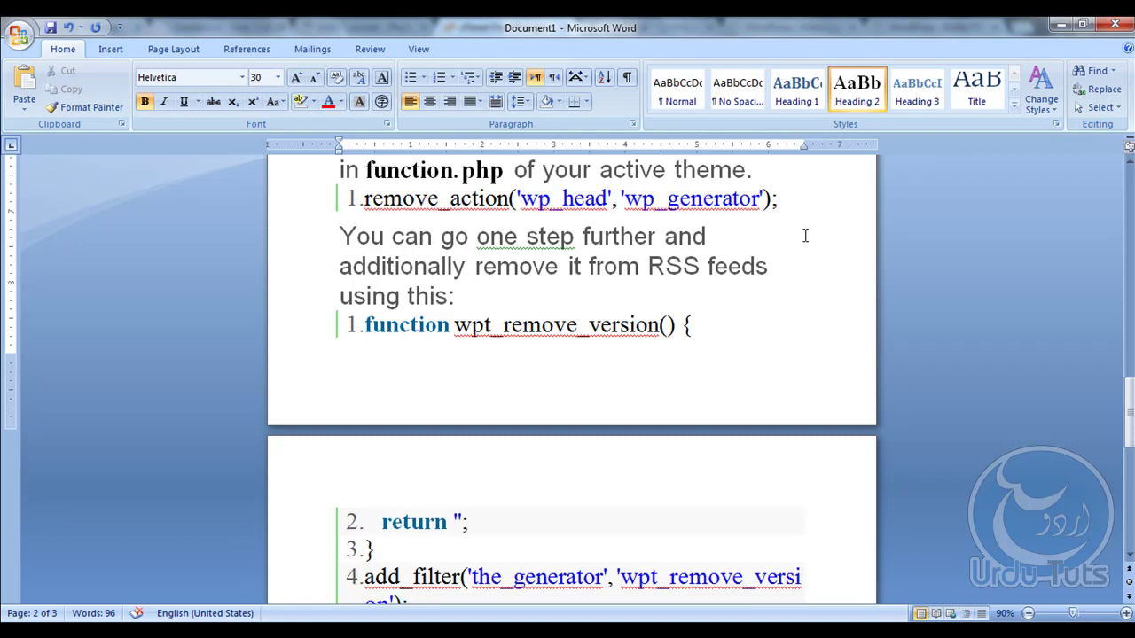
scroll(805, 235, "down", 2)
scroll(805, 235, "up", 1)
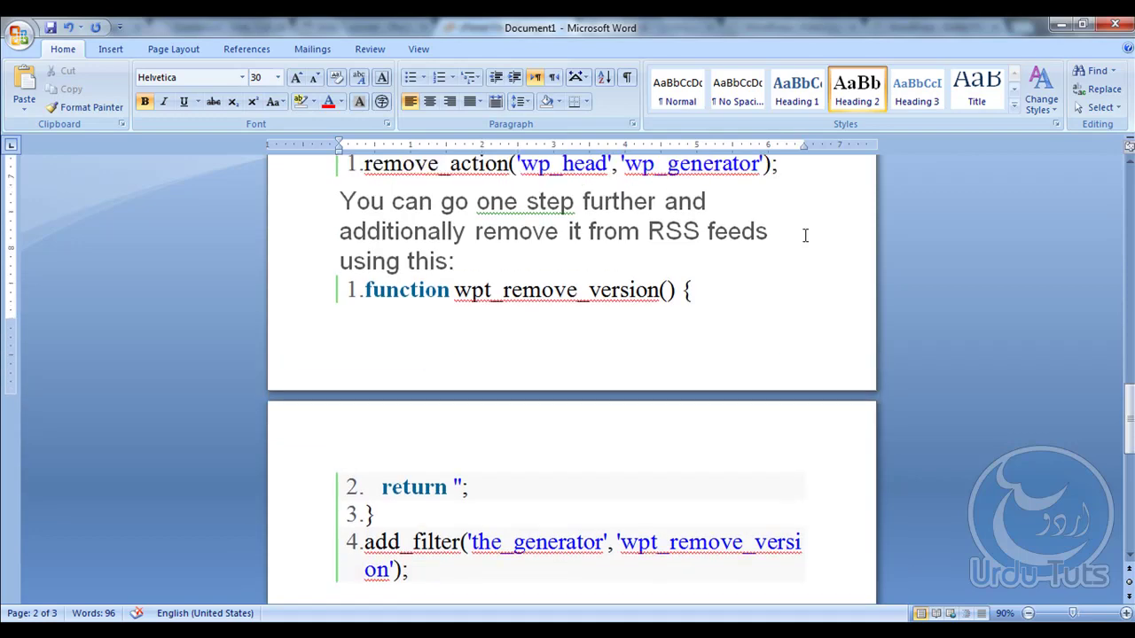
scroll(805, 235, "down", 8)
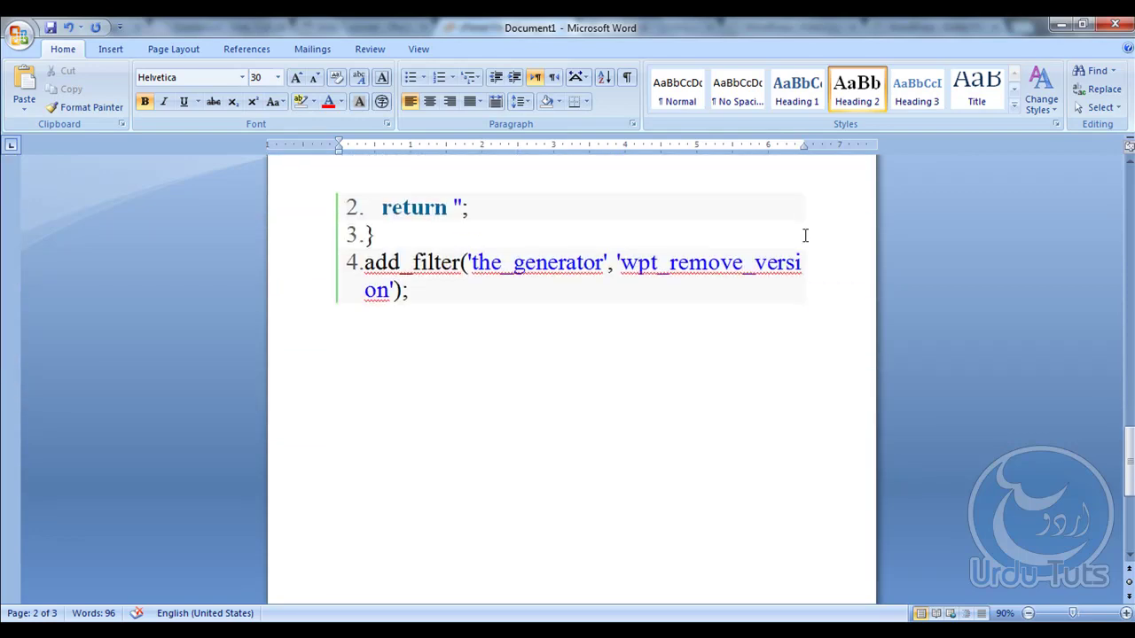
scroll(805, 235, "down", 4)
scroll(806, 235, "up", 6)
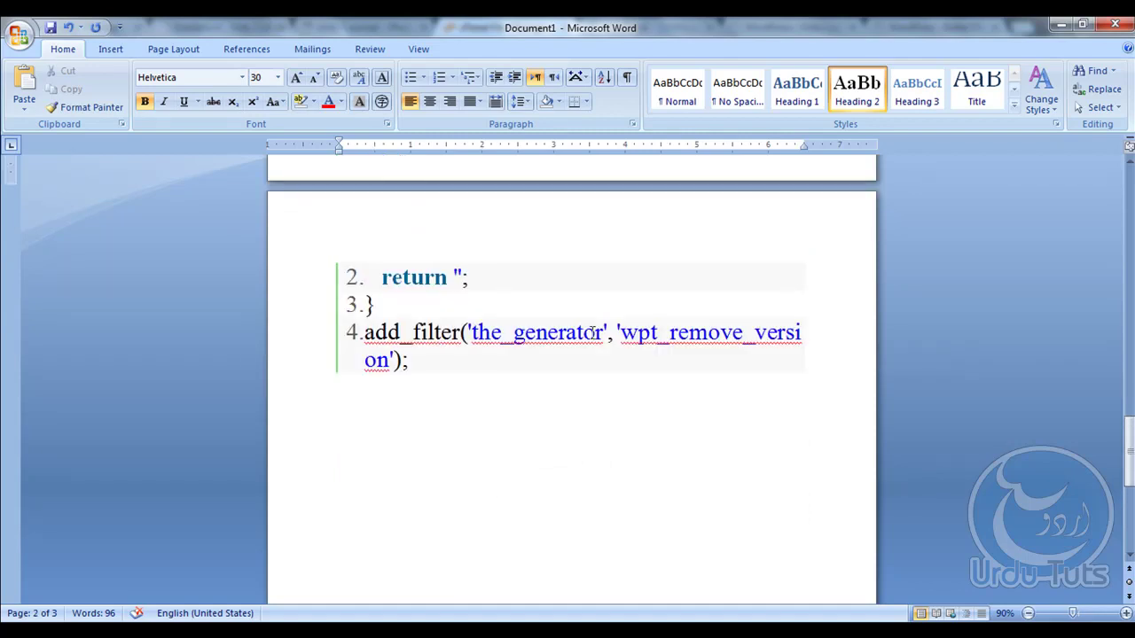
Bring the Chrome window forward from the taskbar and switch to the Urdu Tutorials tab
mouse_move(280, 632)
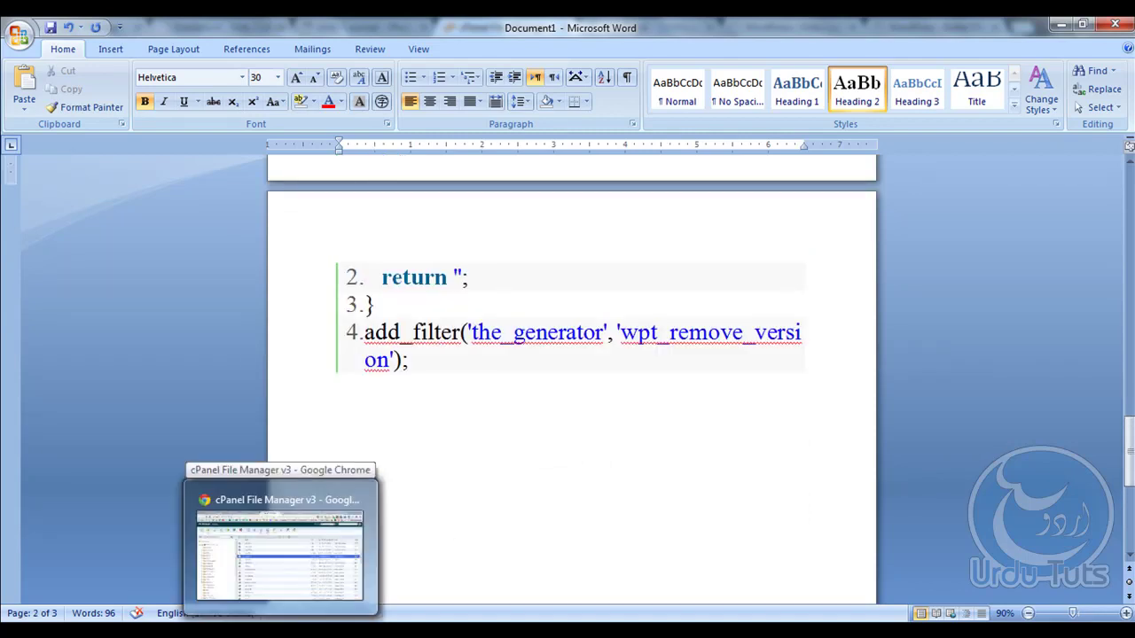
left_click(280, 631)
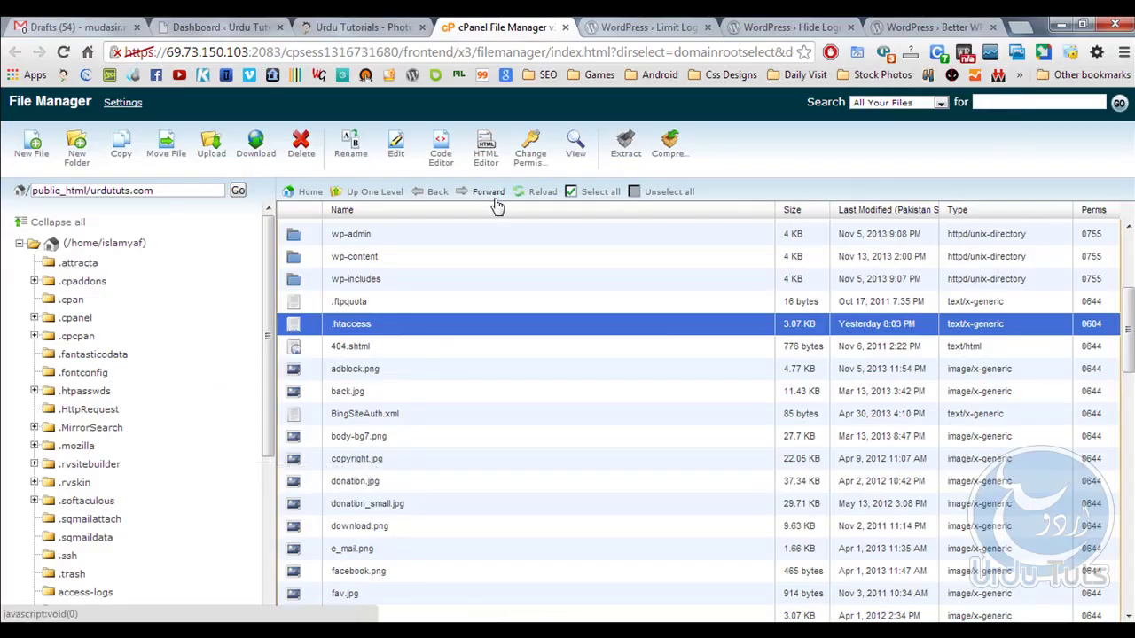
left_click(339, 27)
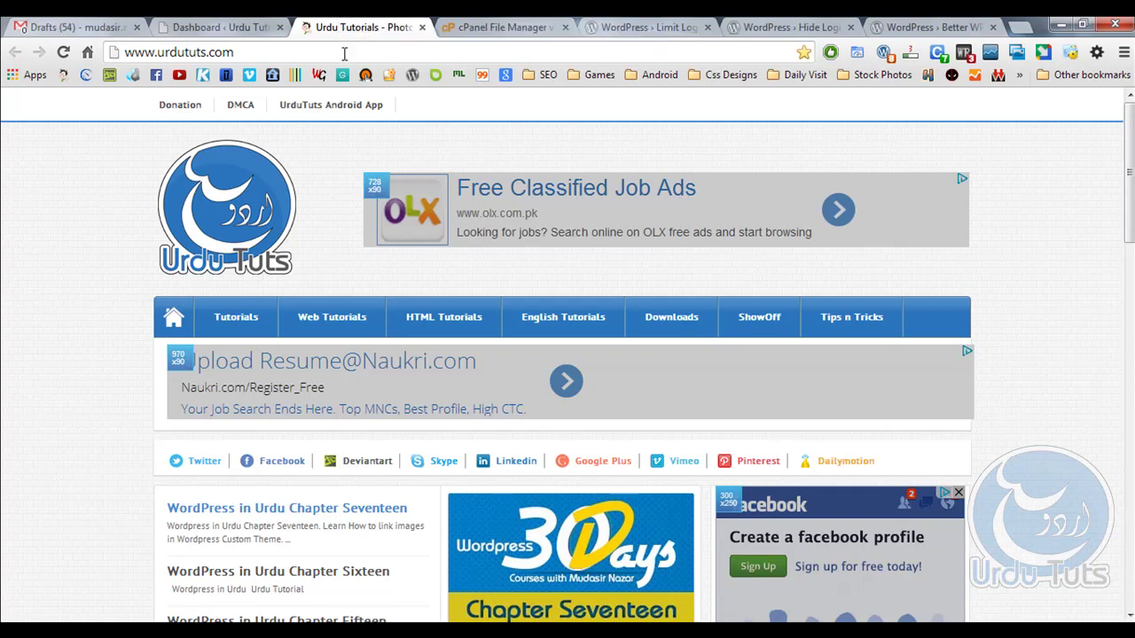
left_click(344, 53)
left_click(344, 53)
type("/")
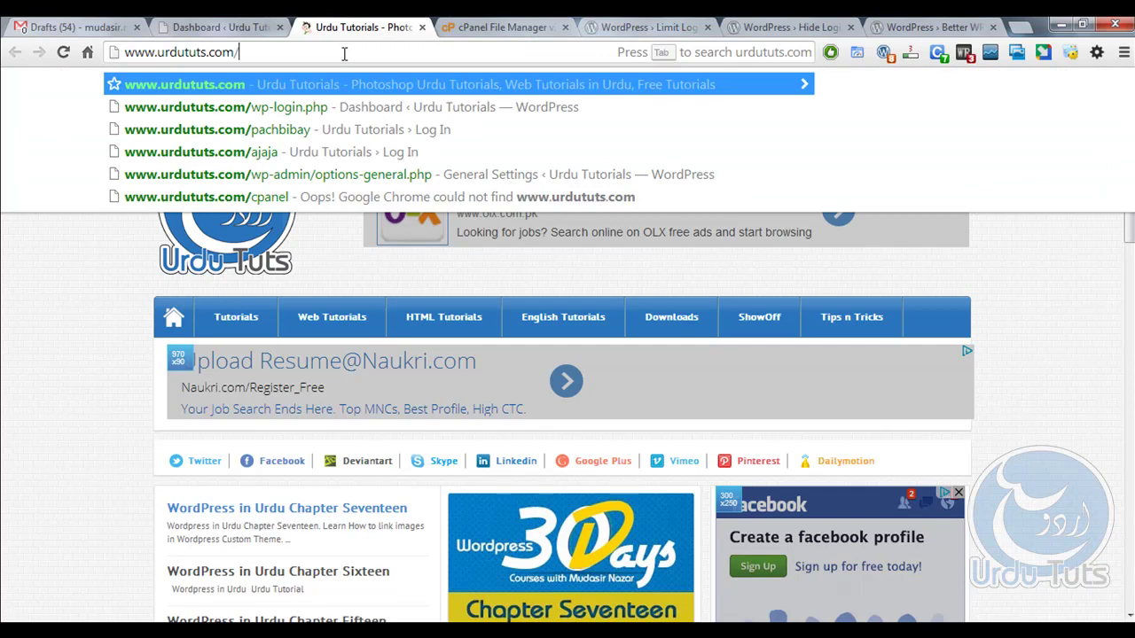
key("Down")
key("Return")
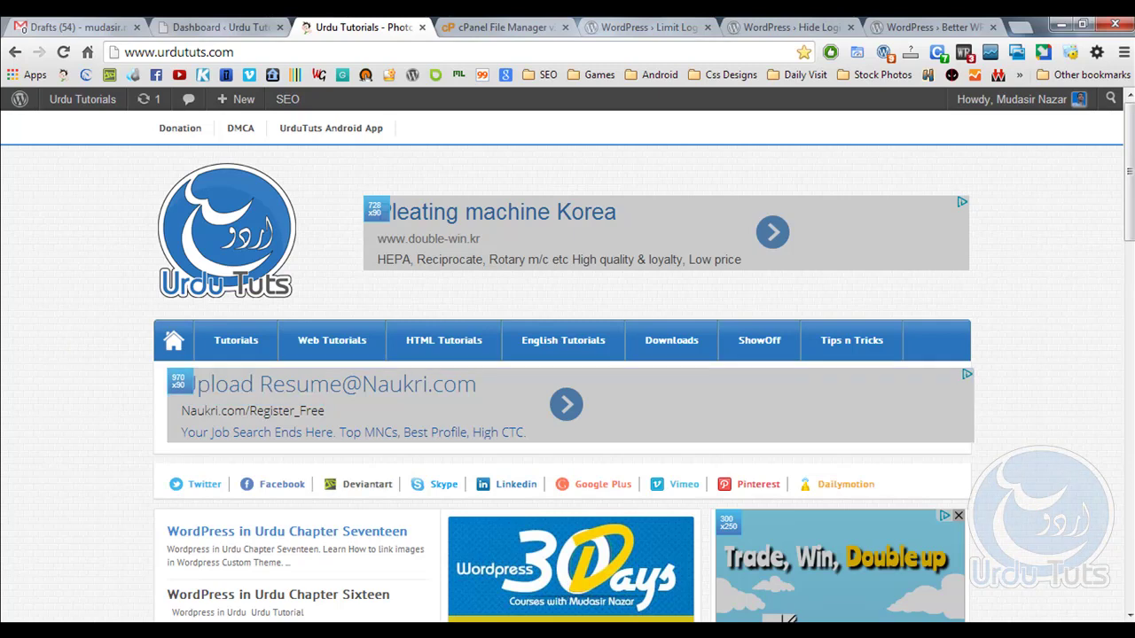
left_click(993, 632)
right_click(993, 559)
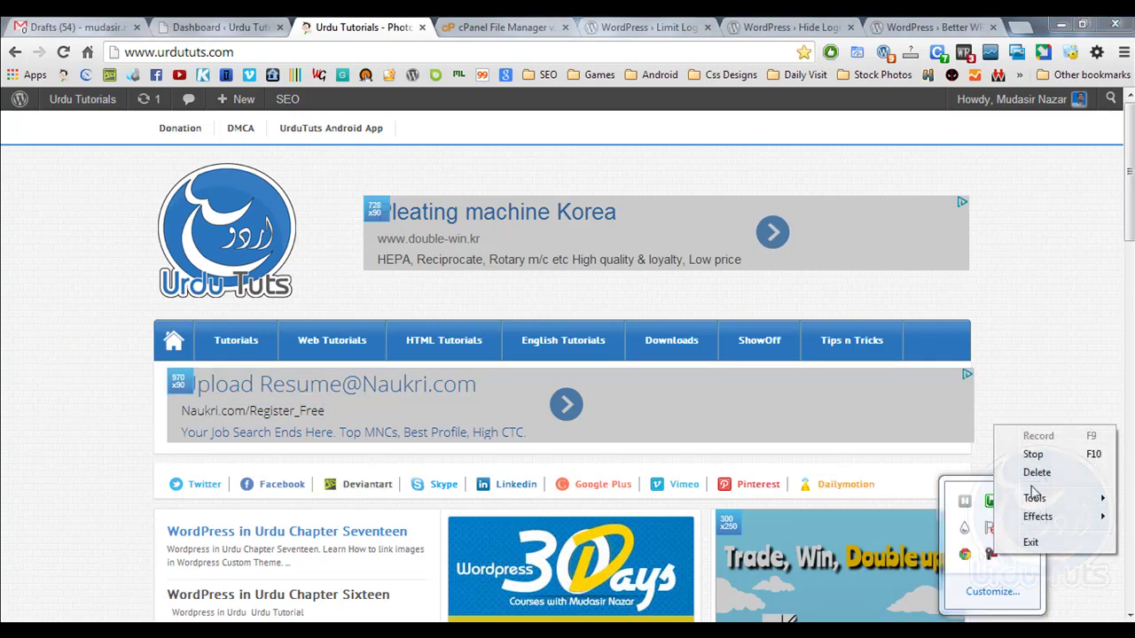